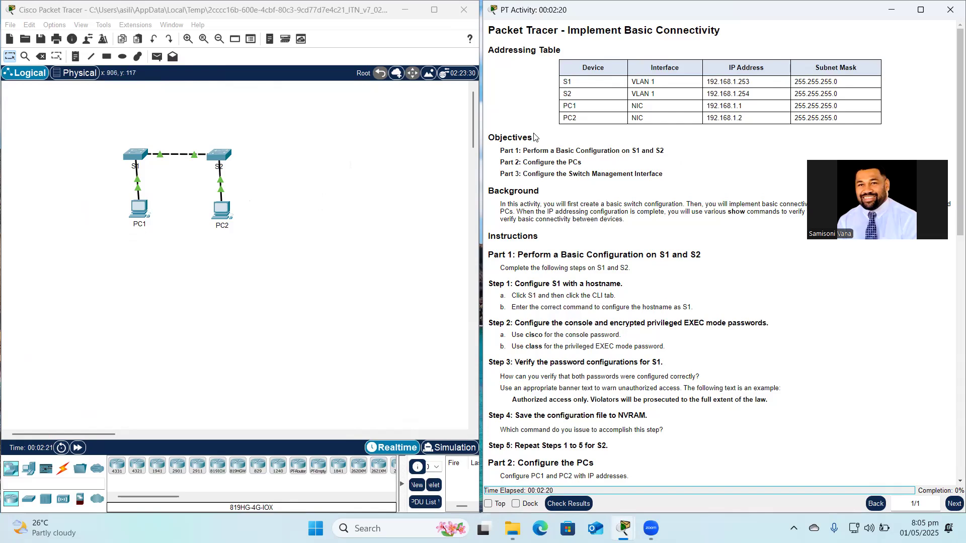
Open switch S1's command line and move the console window aside.
scroll(536, 138, down, 1)
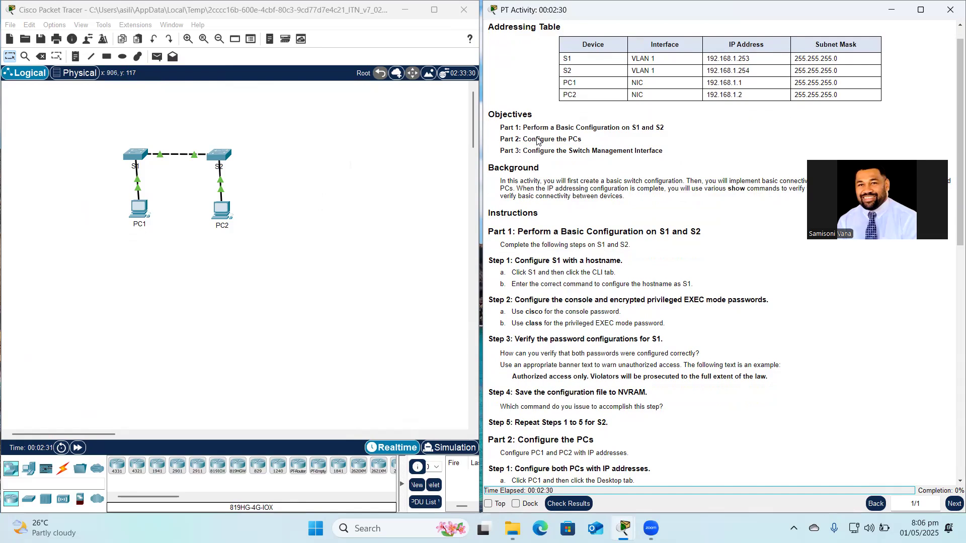
scroll(537, 141, down, 1)
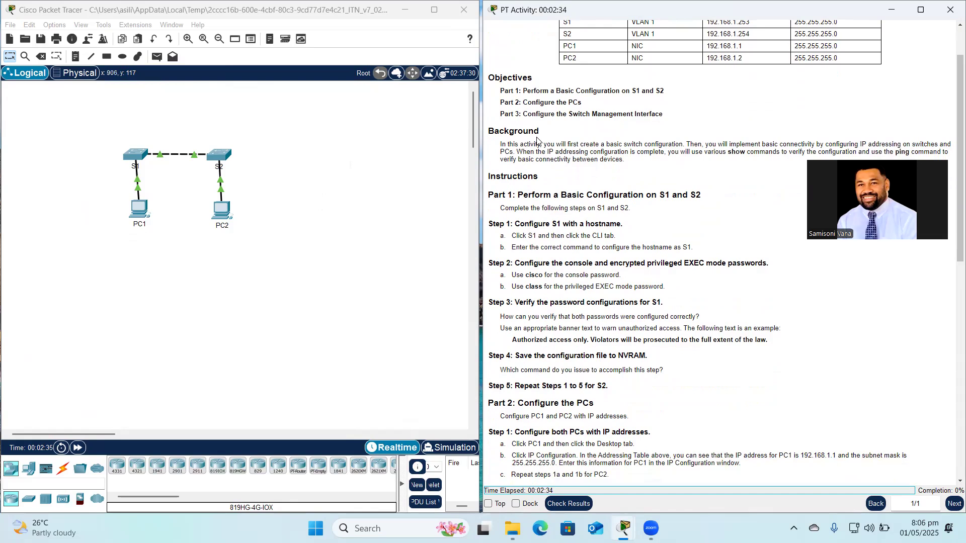
scroll(537, 140, down, 1)
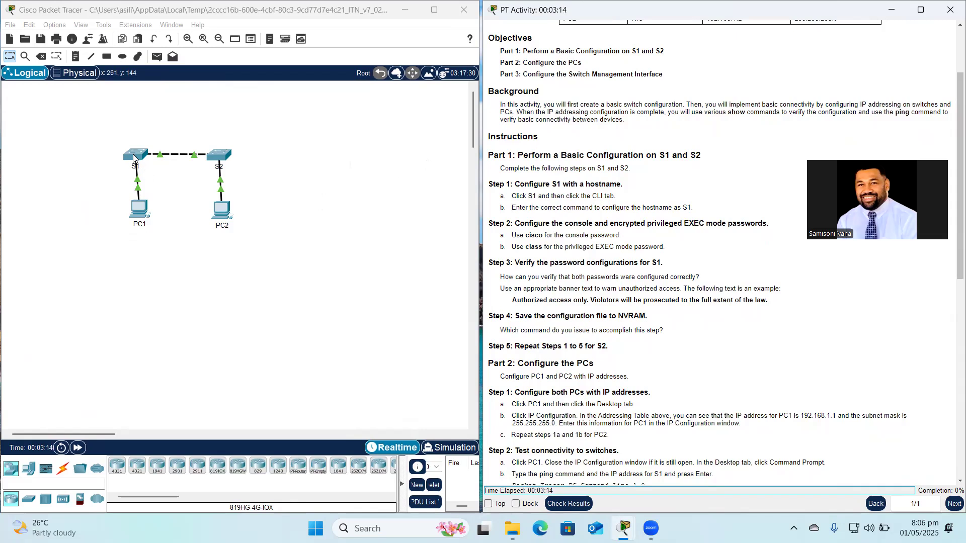
click(133, 158)
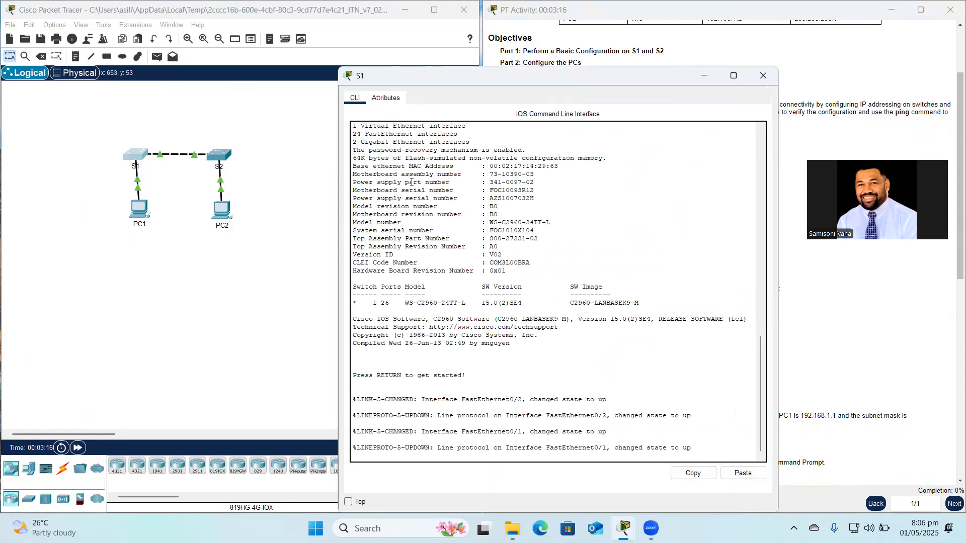
key(Return)
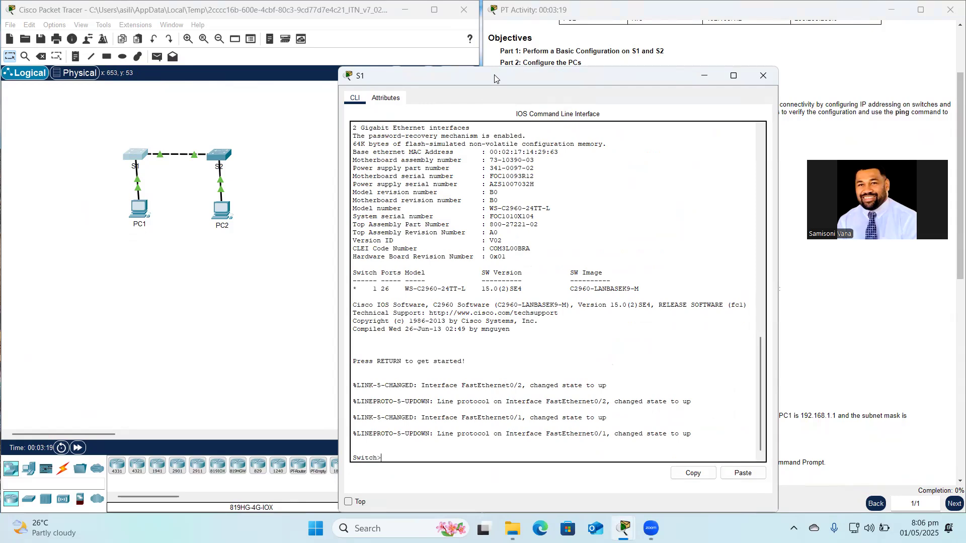
drag(494, 78, 178, 82)
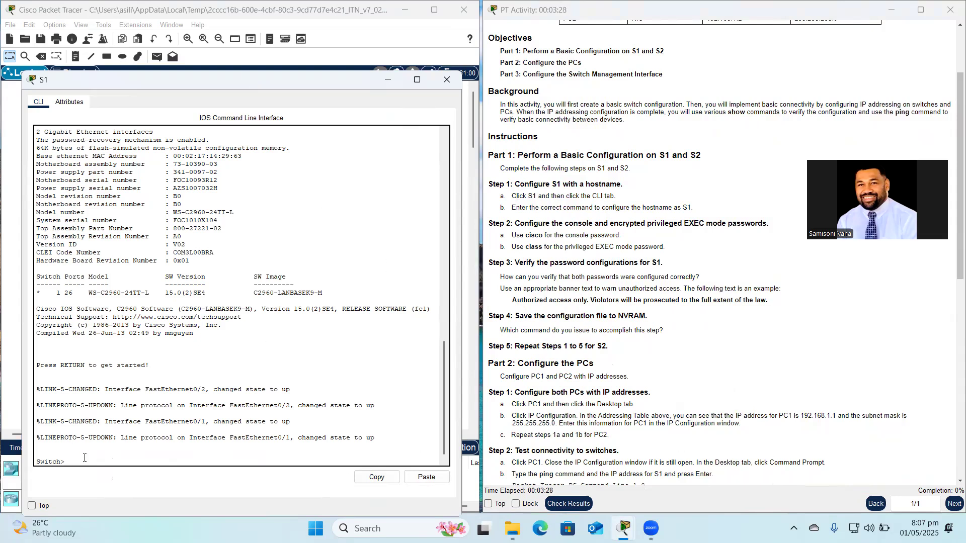
Enter global configuration mode with en and conf t, and set the hostname to S1.
text(en)
key(Return)
text(conf t)
key(Return)
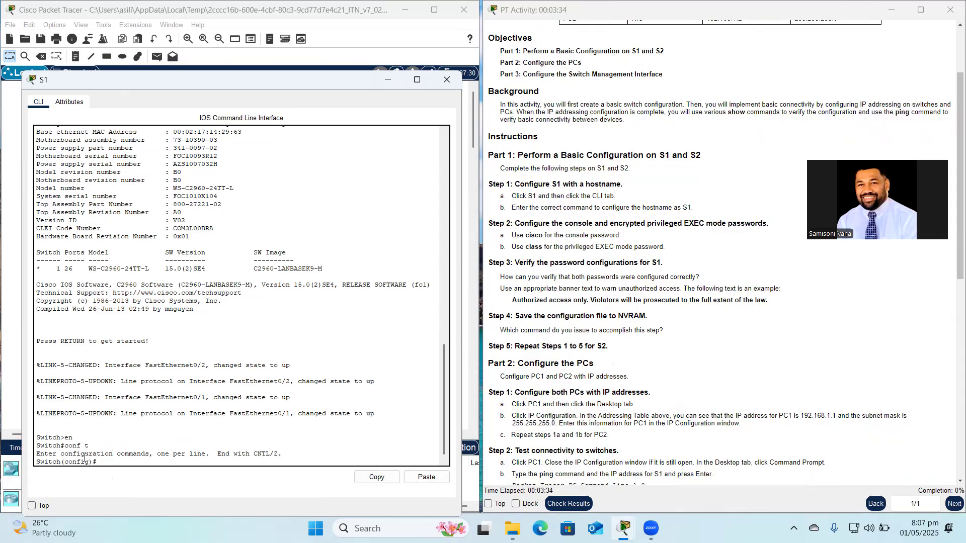
text(hostname S1)
key(Return)
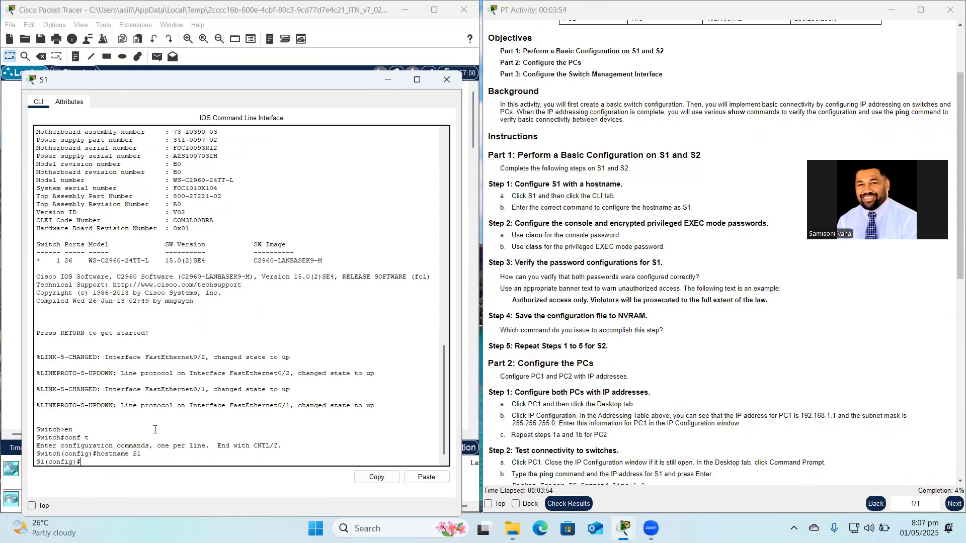
text(line vty 0)
key(Return)
text(password)
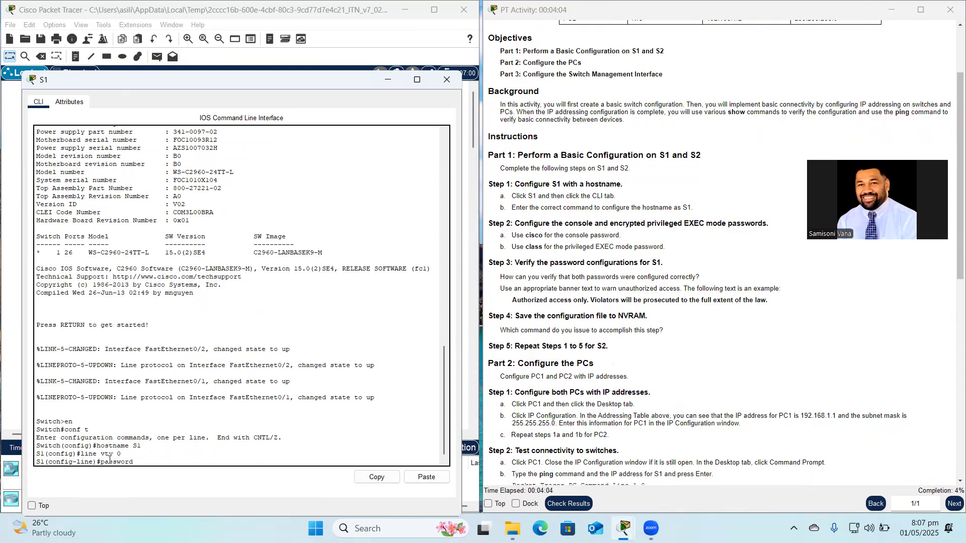
text( cisco)
key(Return)
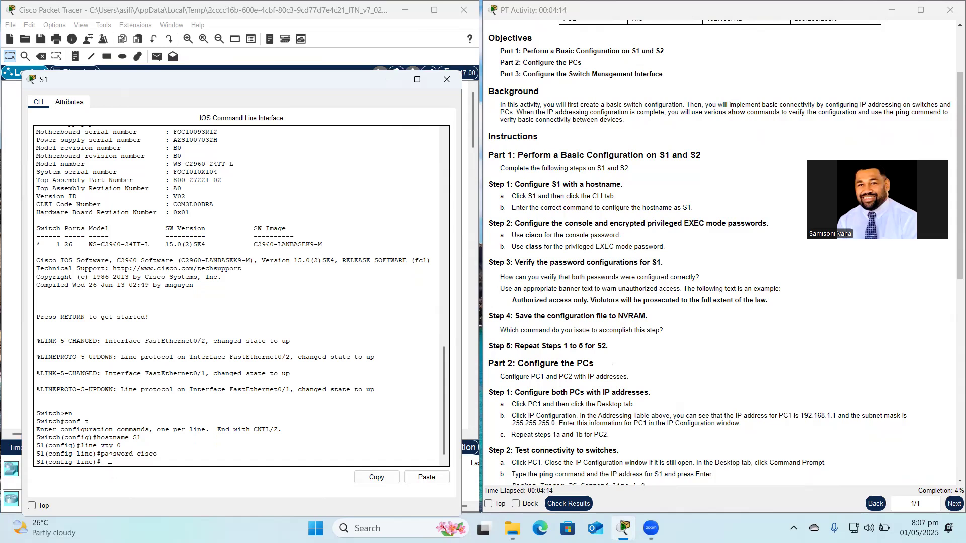
text(enable secret class)
key(Return)
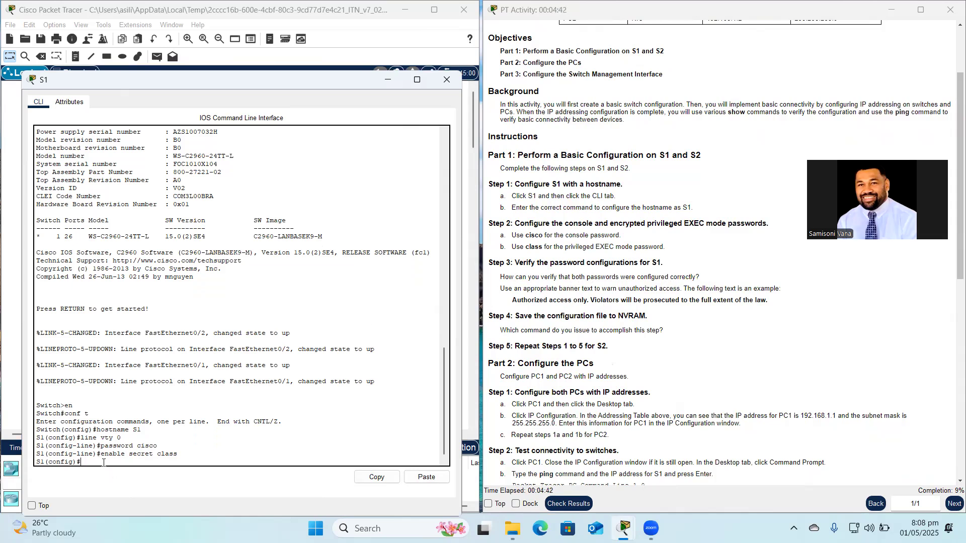
Exit configuration mode and run sh run to show S1's running configuration.
text(nd)
key(Return)
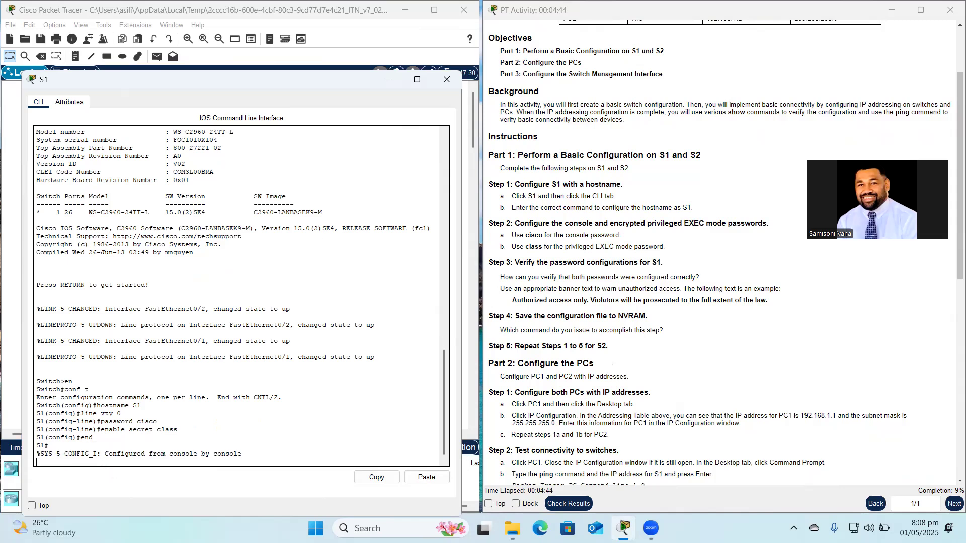
key(Return)
text(sh run)
key(Return)
Page through S1's running configuration to verify hostname, enable secret, vty password and Vlan1.
key(space)
key(space)
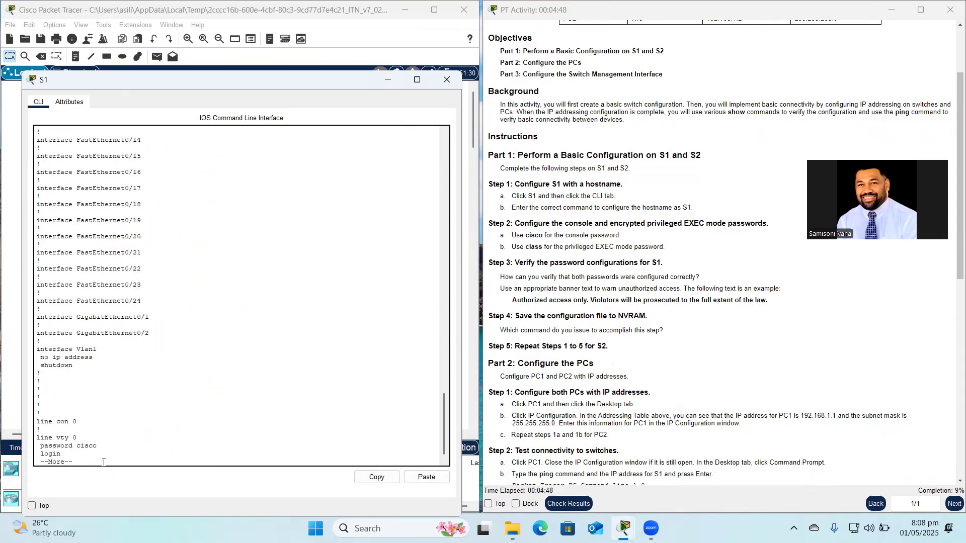
key(space)
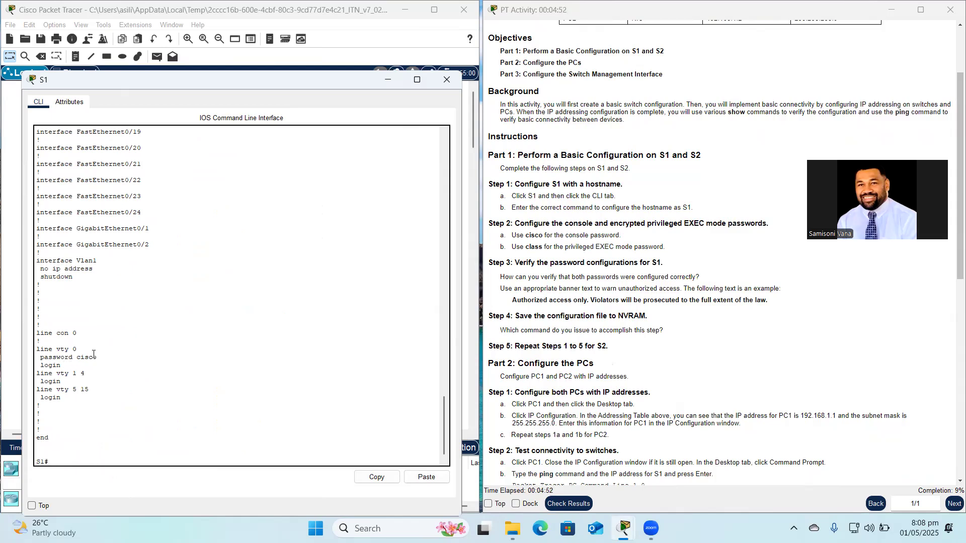
scroll(93, 355, up, 20)
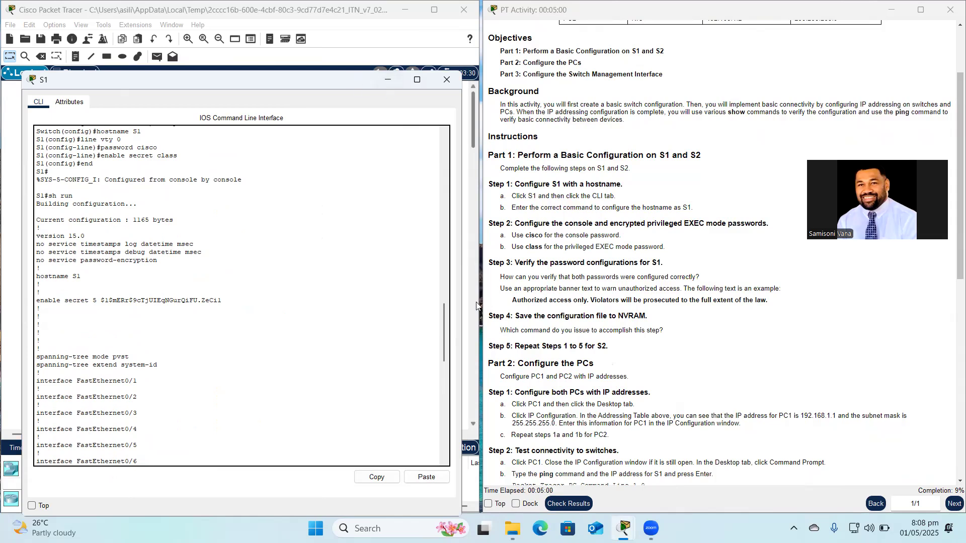
scroll(641, 246, down, 1)
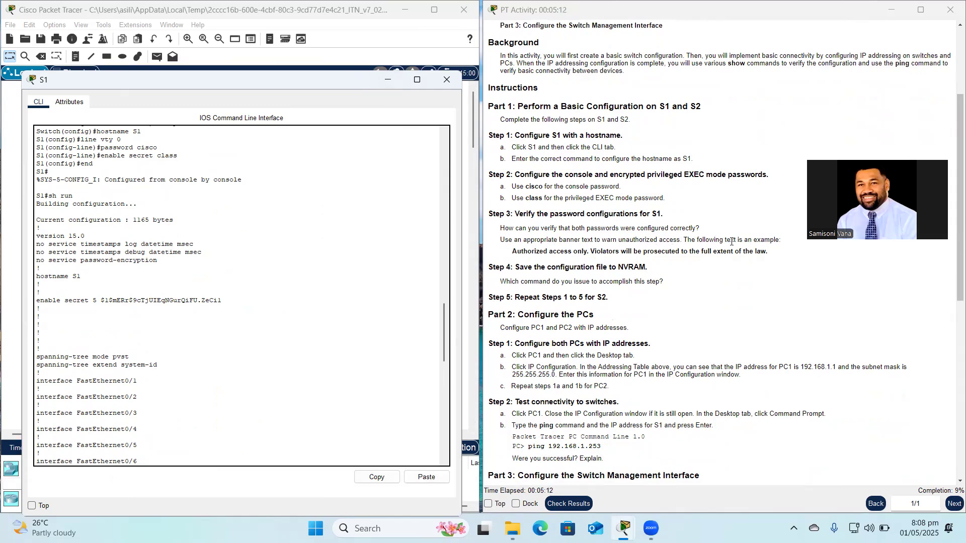
scroll(203, 413, down, 20)
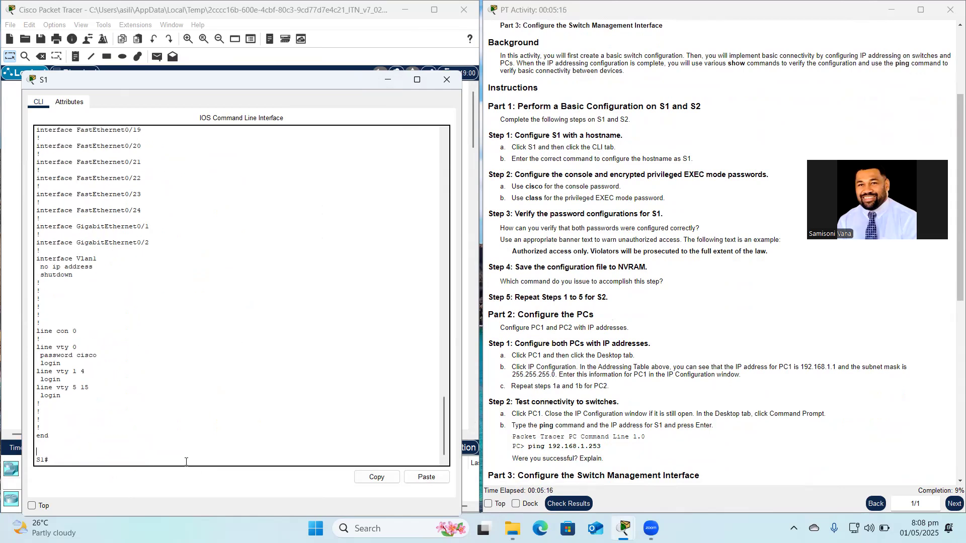
Set S1's MOTD banner to the pasted 'Authorized access only...' warning sentence.
text(onf t)
key(Return)
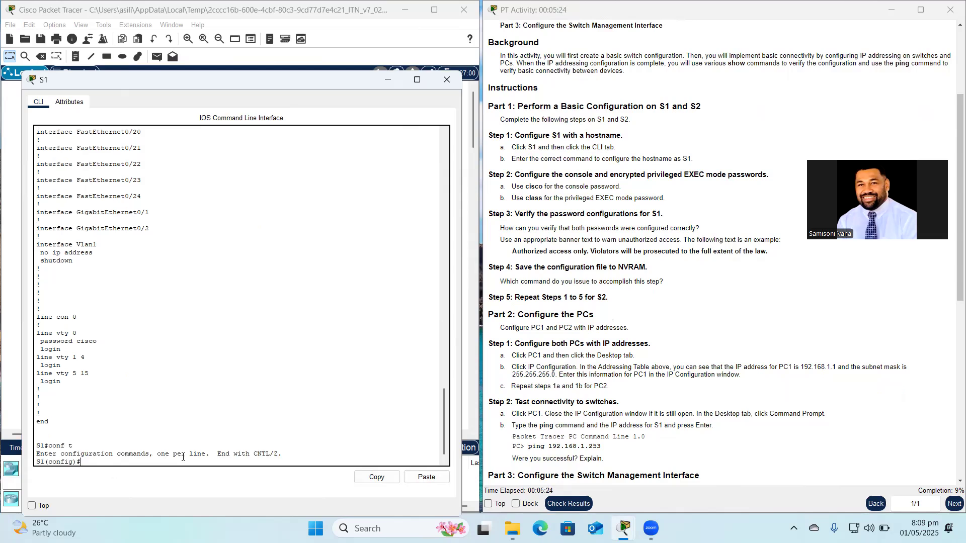
text(banner motd)
drag(512, 251, 770, 256)
key(ctrl+c)
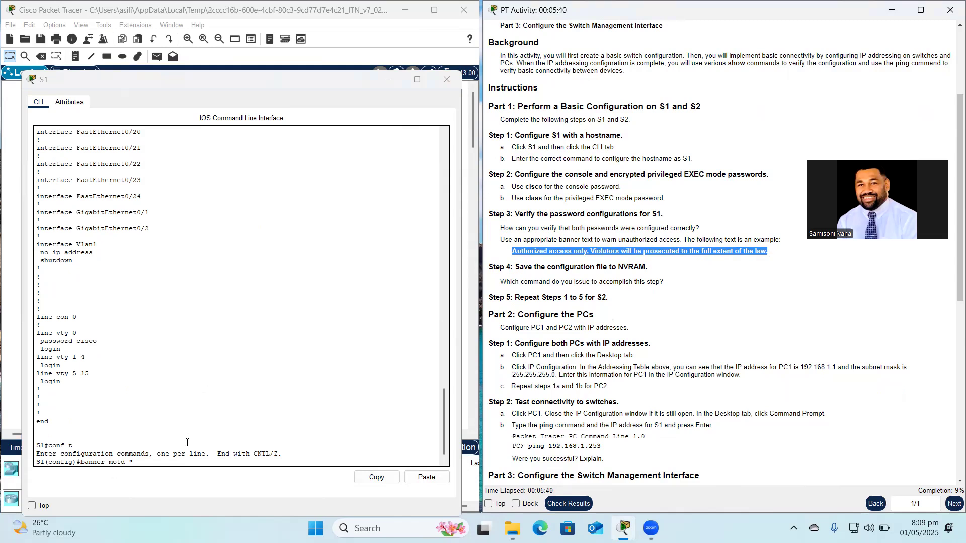
click(191, 464)
right_click(190, 463)
click(209, 483)
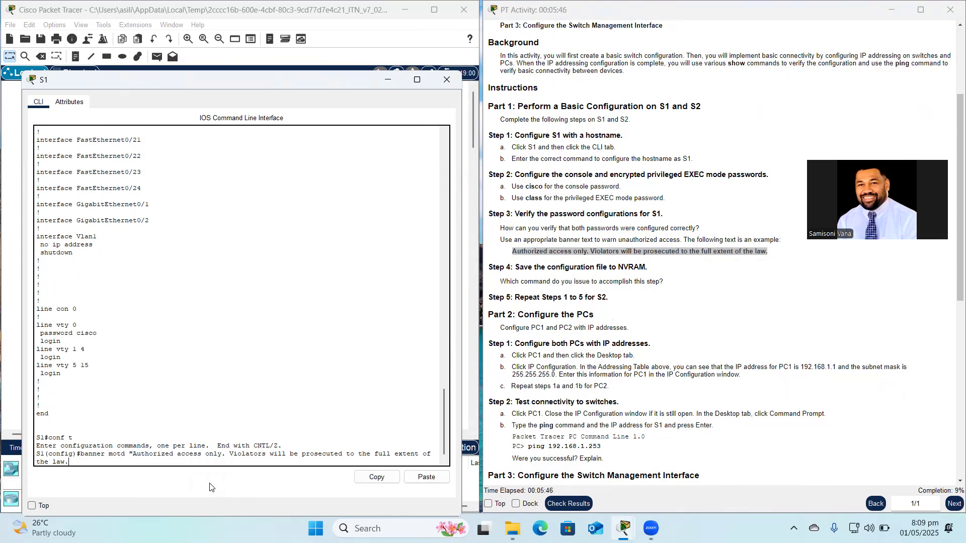
text(")
key(Return)
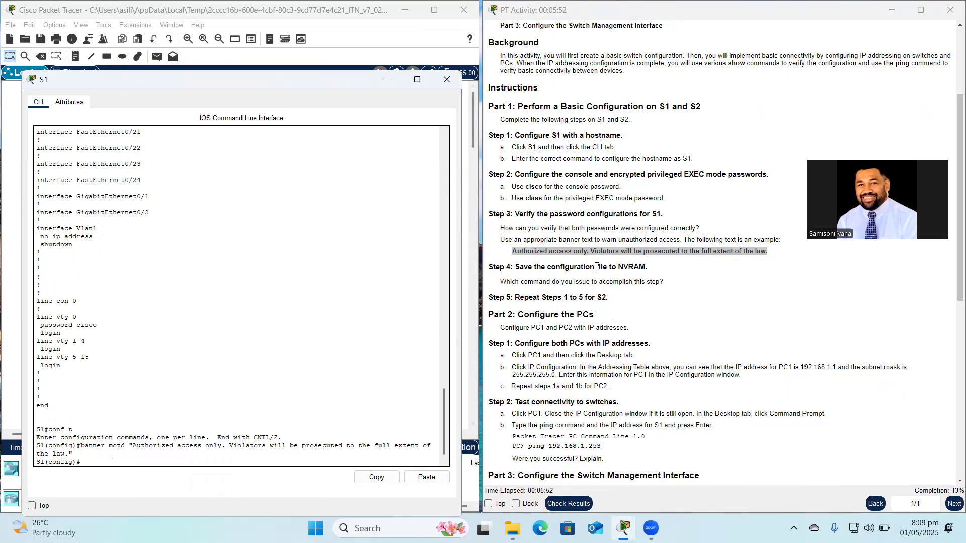
Exit configuration mode and issue cop run start on S1.
text(op)
key(BackSpace)
key(BackSpace)
key(BackSpace)
text(end)
key(Return)
key(Return)
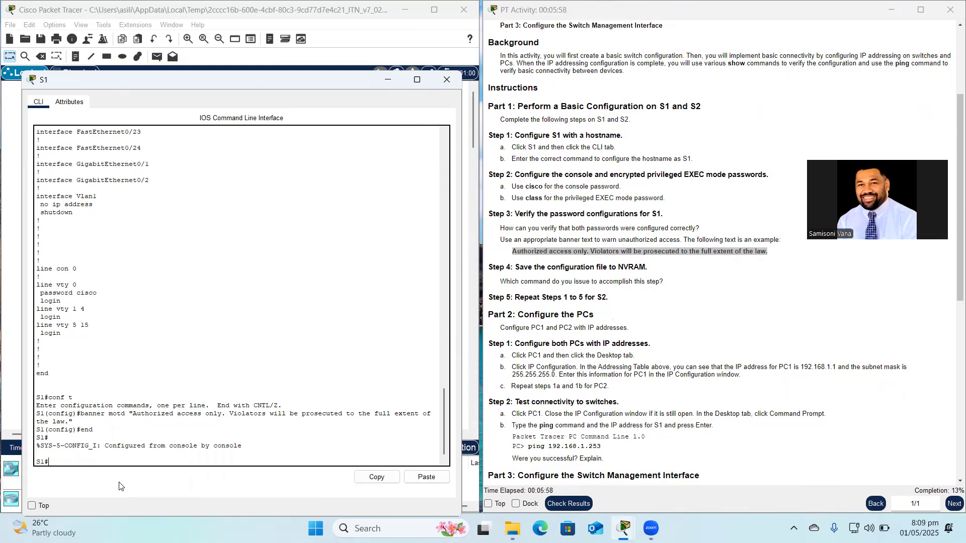
text(cop run start)
Confirm saving to startup-config and close S1's command line window.
key(Return)
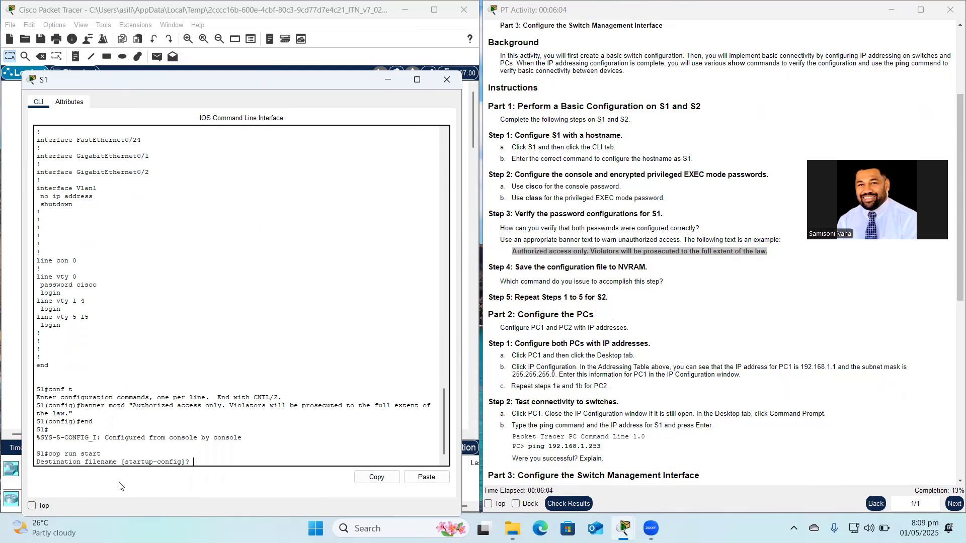
key(Return)
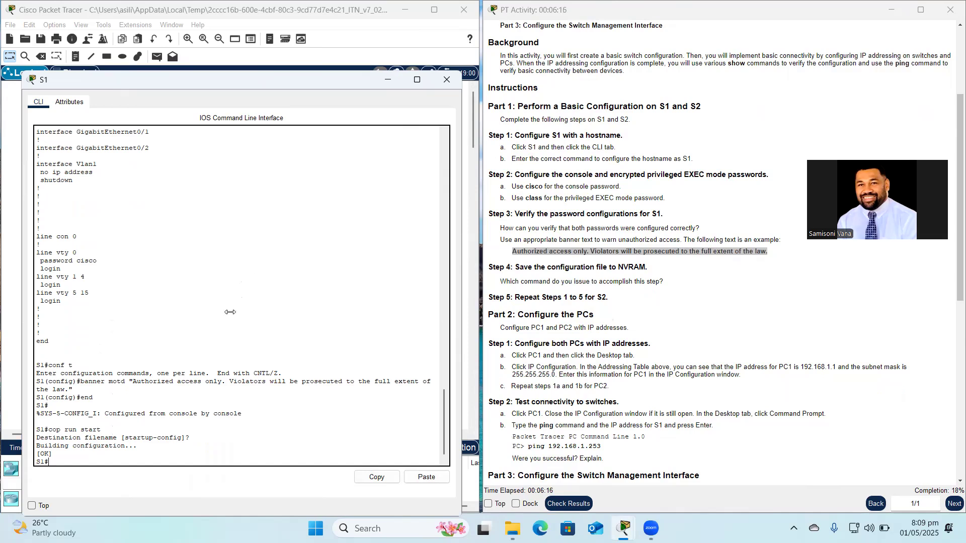
click(443, 84)
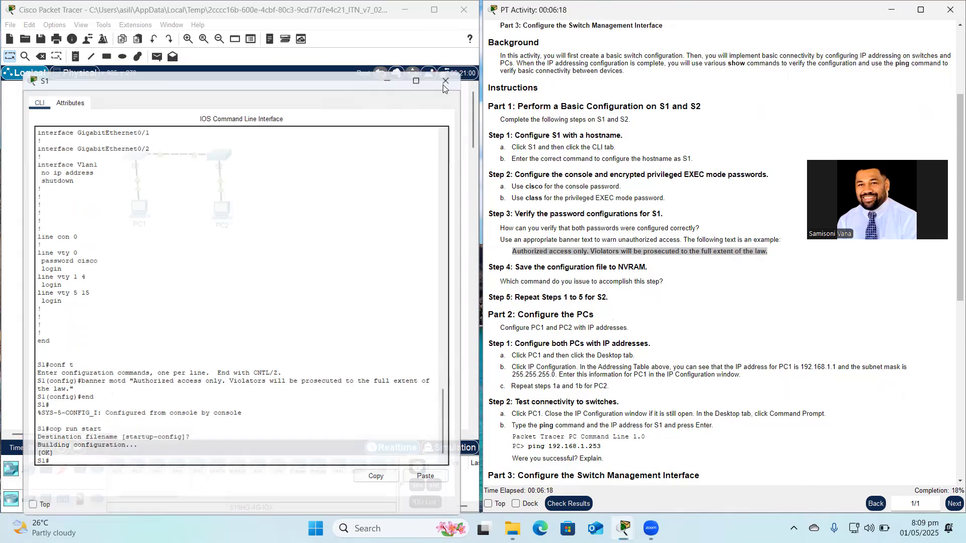
Open switch S2's command line and move its console window aside.
click(218, 160)
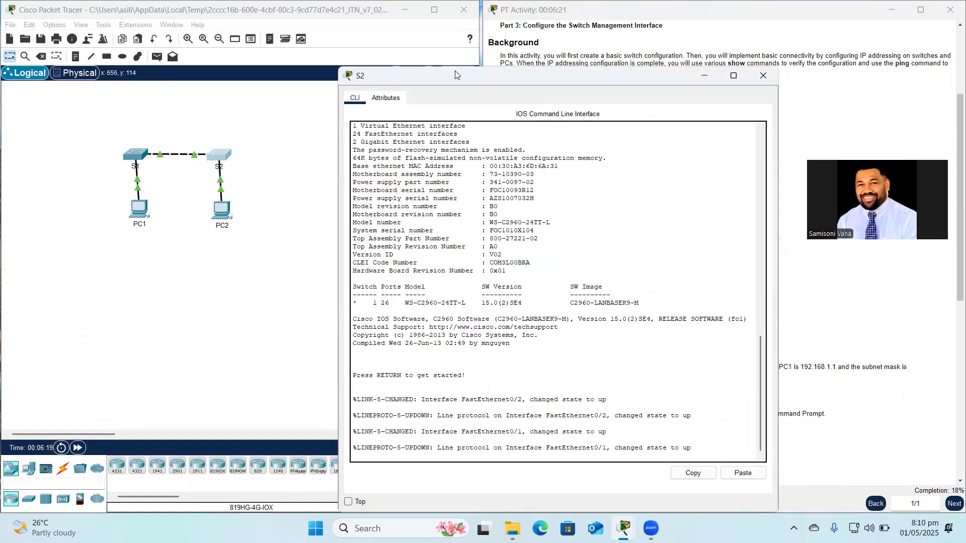
drag(456, 74, 150, 79)
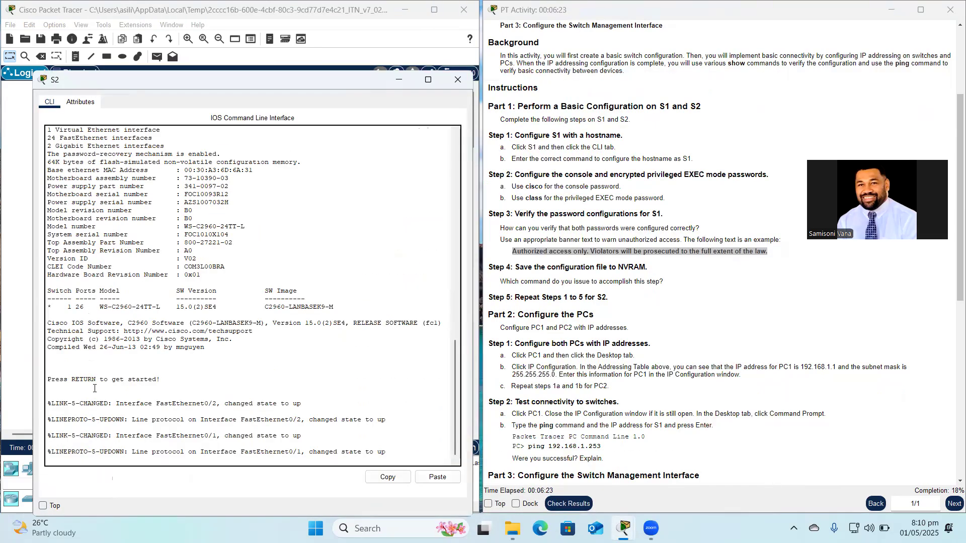
key(Return)
Enter global configuration mode and set the switch hostname to S2.
text(en)
key(Return)
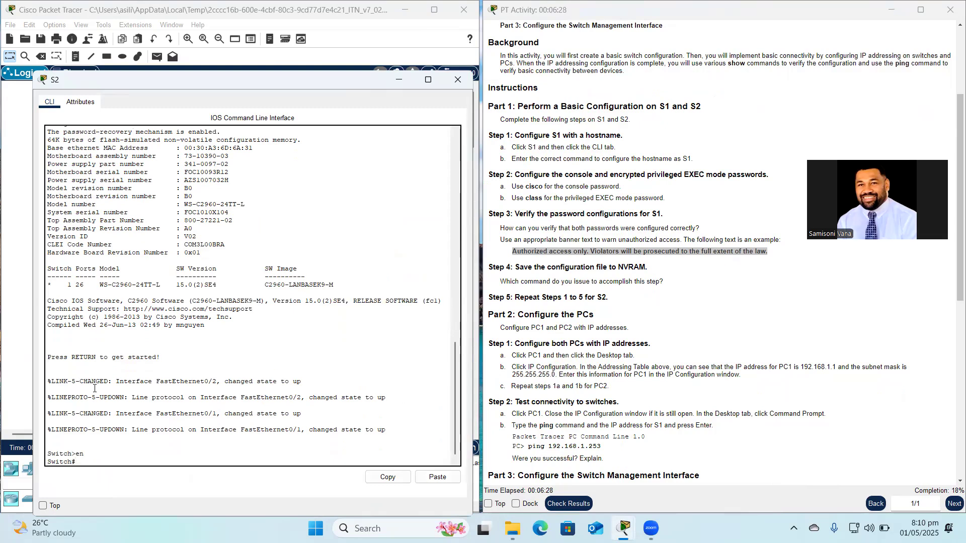
text(conf t)
key(Return)
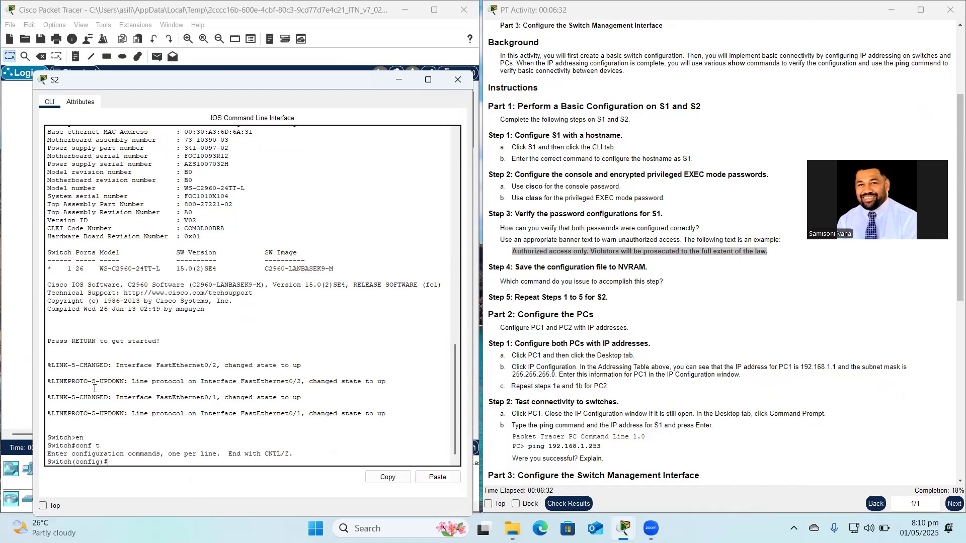
text(hostname S2)
scroll(564, 213, up, 3)
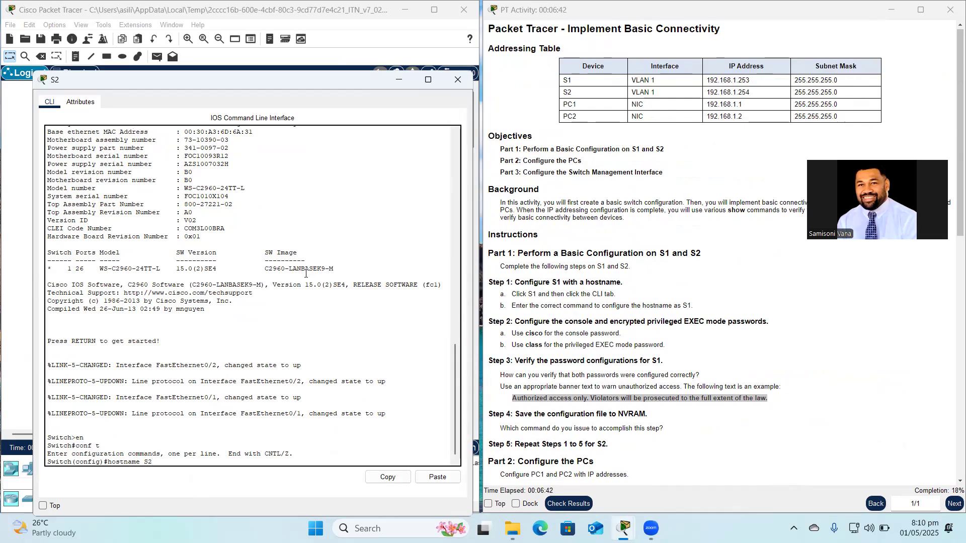
key(Return)
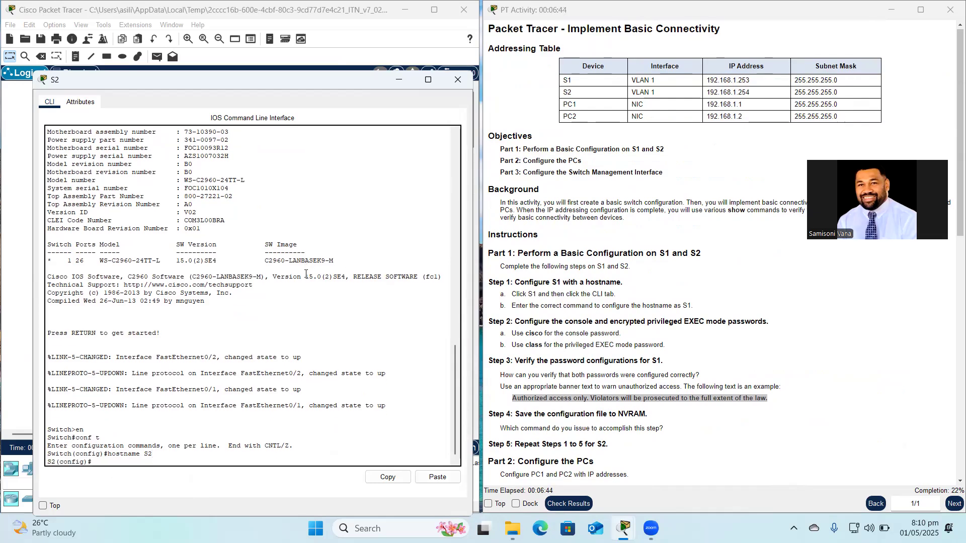
scroll(541, 292, down, 2)
scroll(541, 292, down, 1)
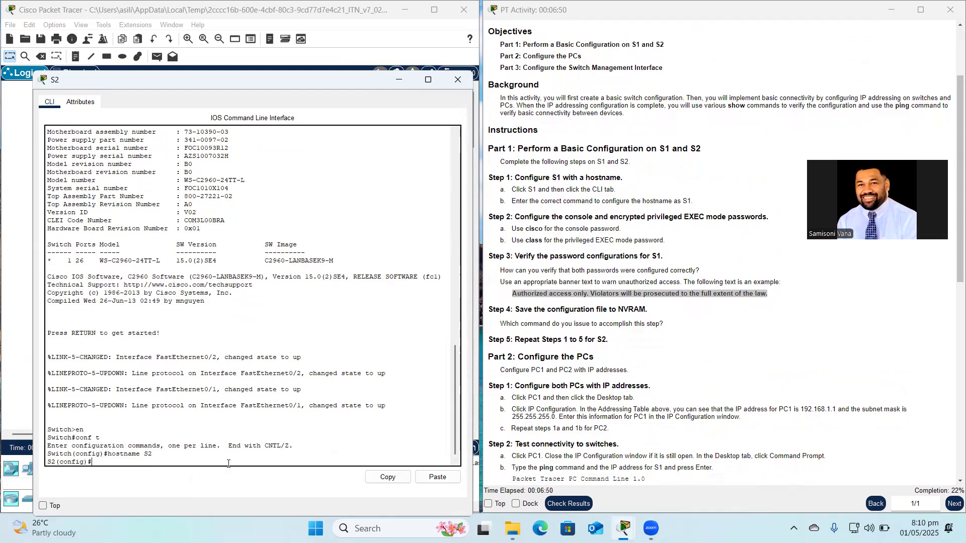
text(ne vty)
key(BackSpace)
key(BackSpace)
key(BackSpace)
text(con 0)
key(Return)
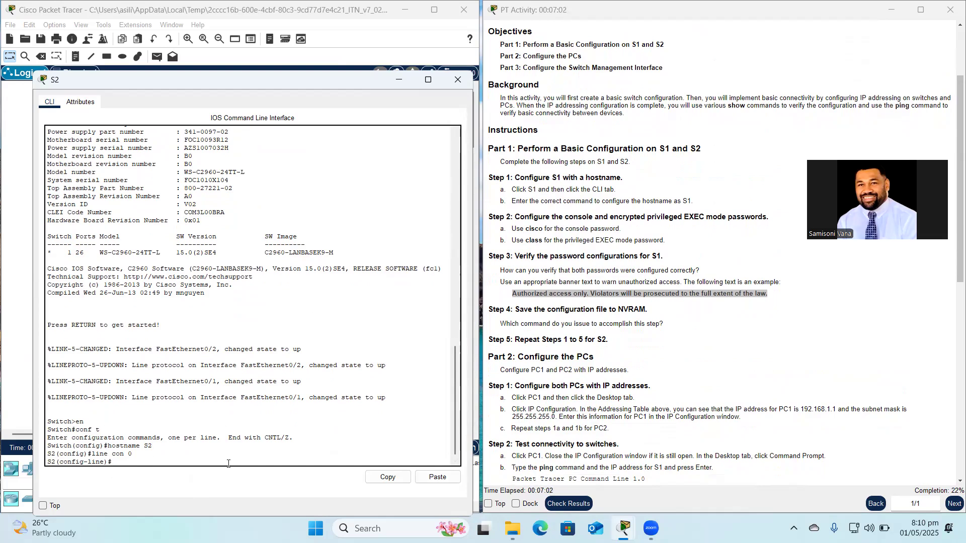
text(cisco)
key(BackSpace)
key(BackSpace)
key(BackSpace)
key(BackSpace)
text(password cisco)
key(Return)
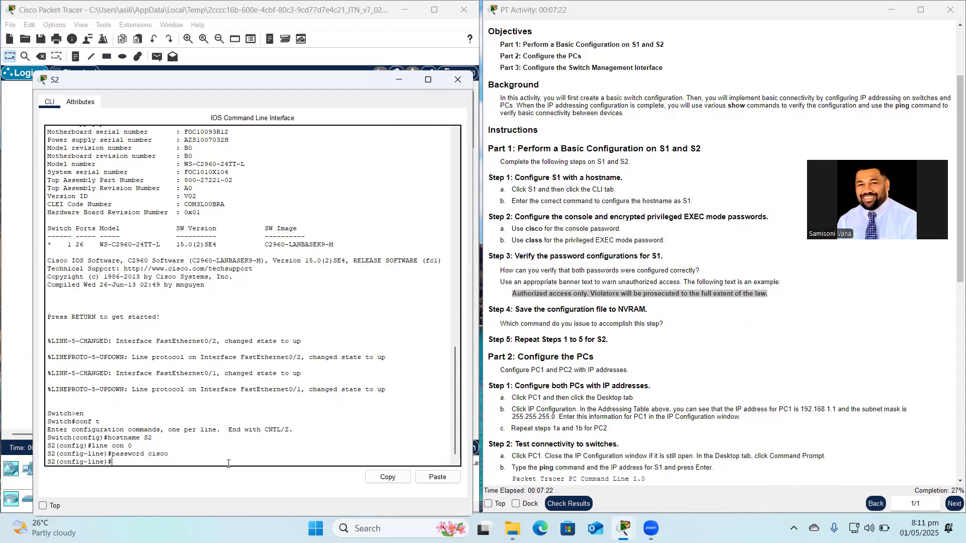
Set S2's privileged EXEC secret to class and begin the banner motd command.
text(enable secret clas)
key(Return)
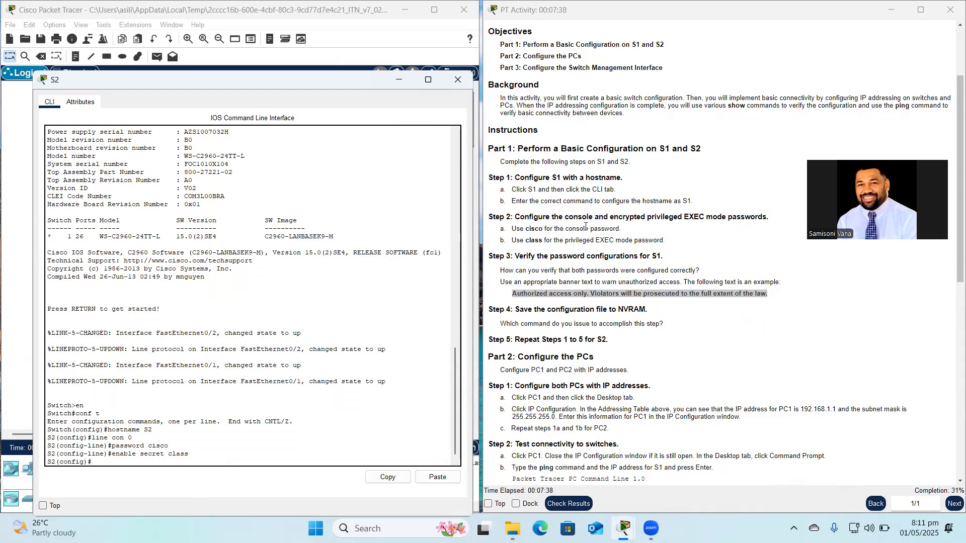
scroll(585, 227, down, 3)
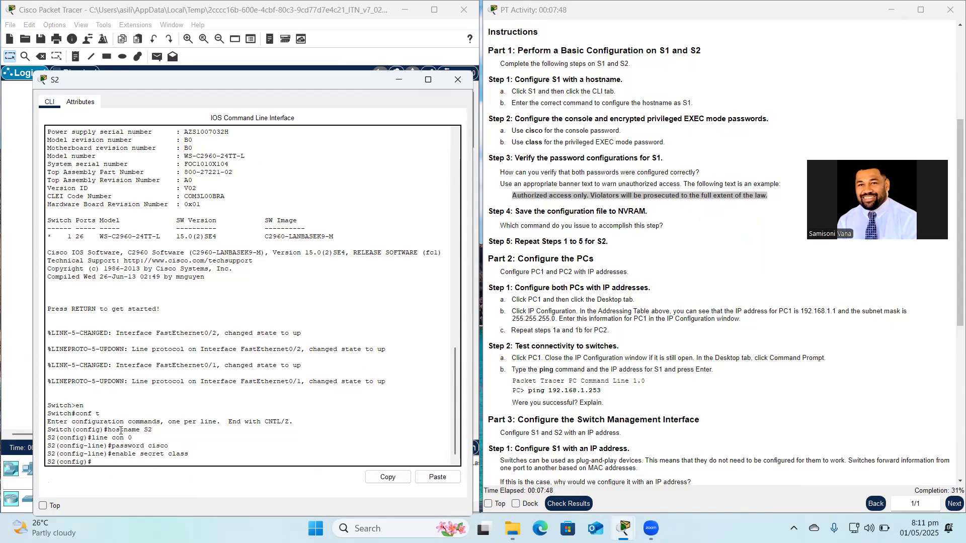
text(banner motd)
Paste the authorized-access-only warning as S2's MOTD banner and exit configuration mode.
right_click(146, 462)
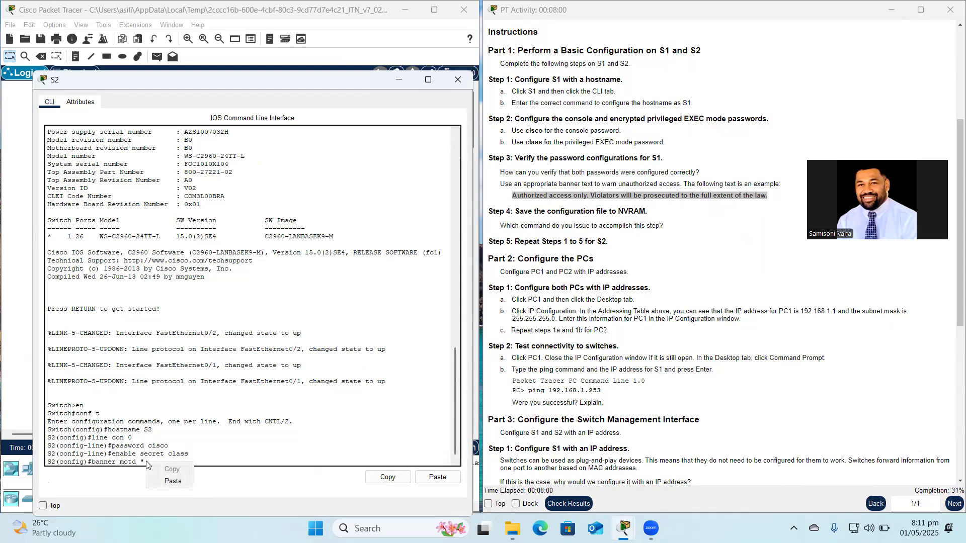
click(168, 481)
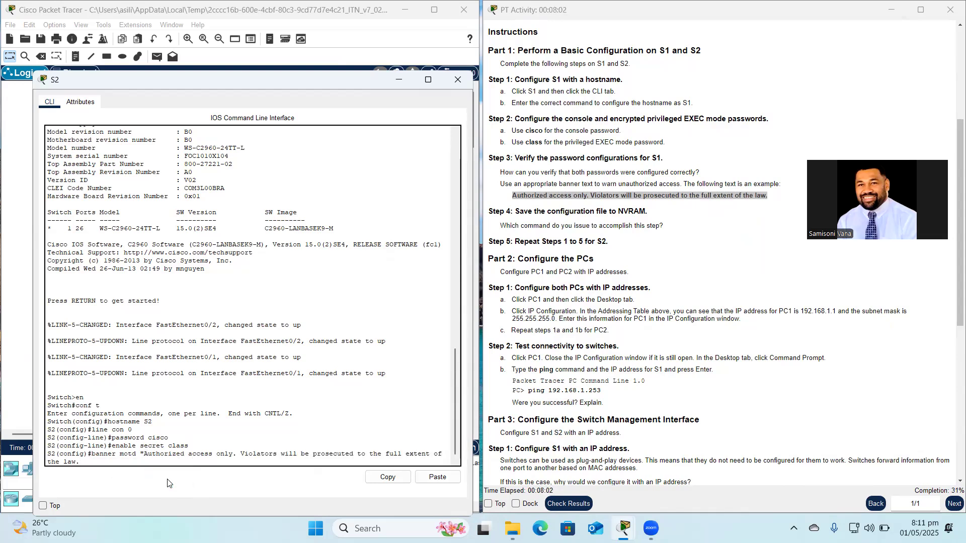
text(")
key(Return)
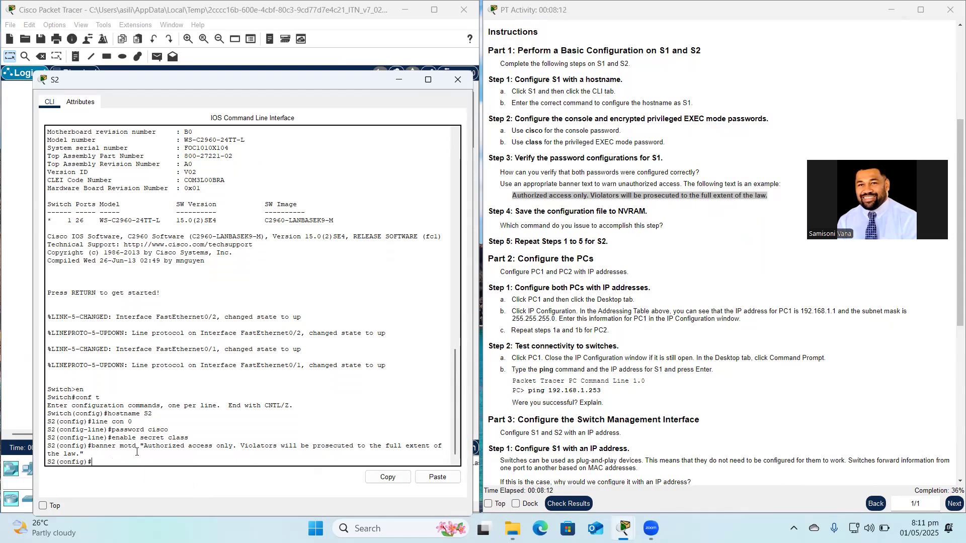
text(nd)
key(Return)
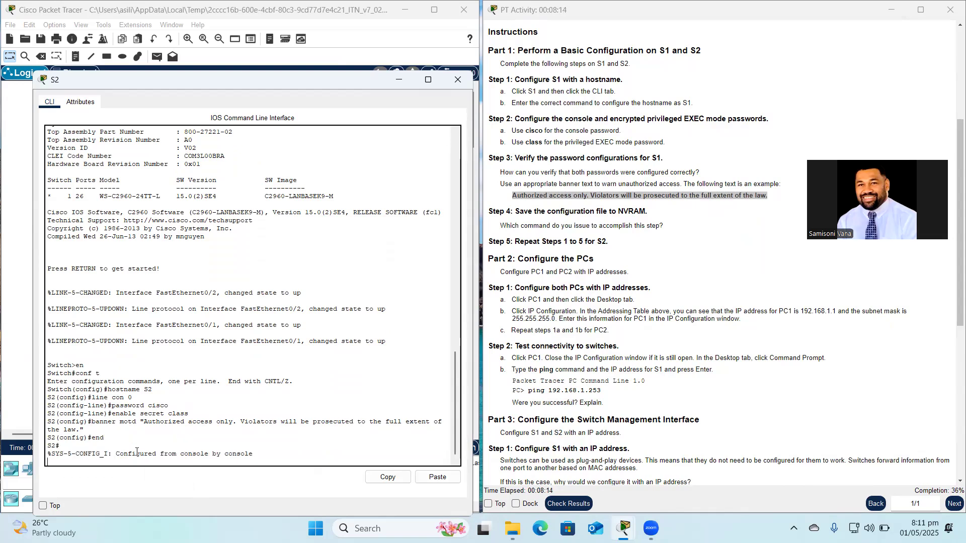
key(Return)
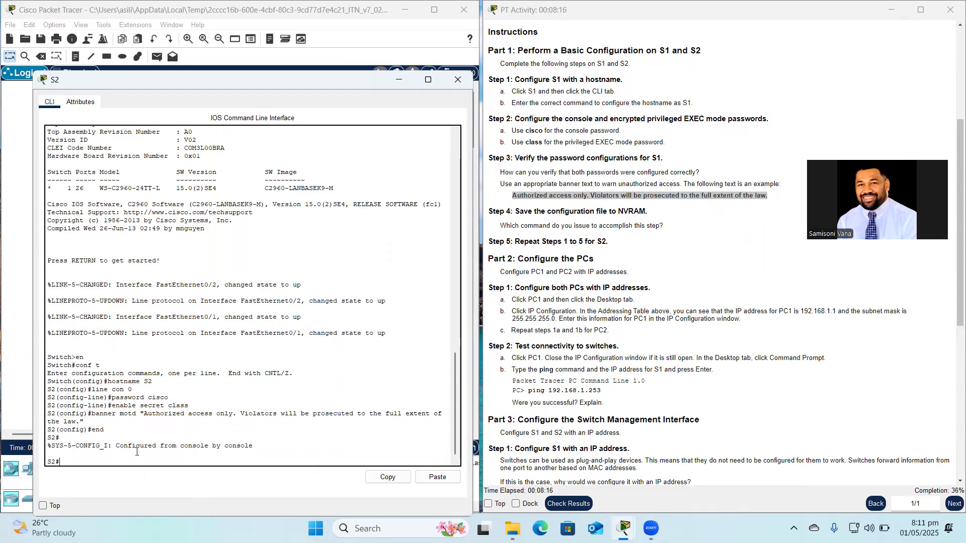
Save S2's running configuration to startup-config and display it with sh run.
text(cop run start)
key(Return)
key(Return)
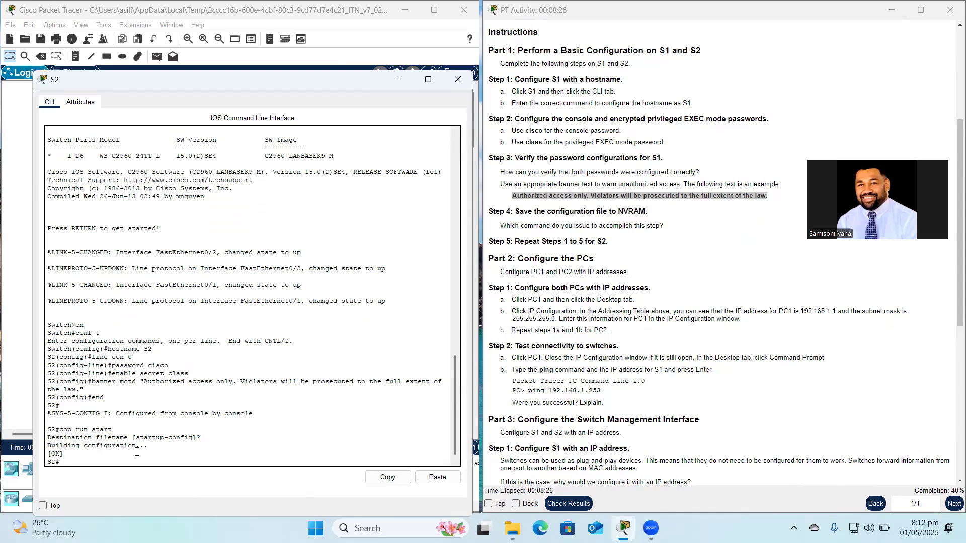
text(sh run)
key(Return)
Review S2's running configuration output, then close the S2 window.
key(space)
key(space)
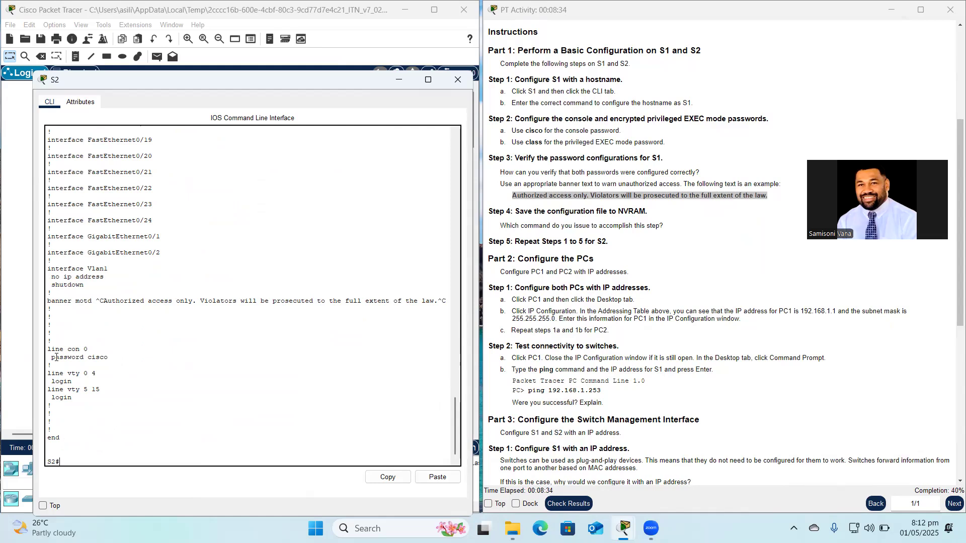
scroll(100, 352, up, 10)
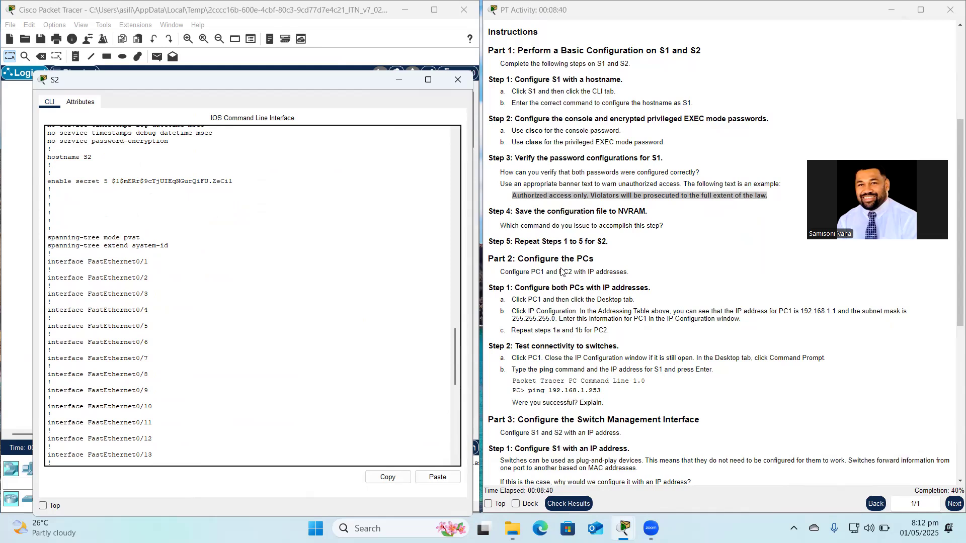
scroll(581, 308, down, 3)
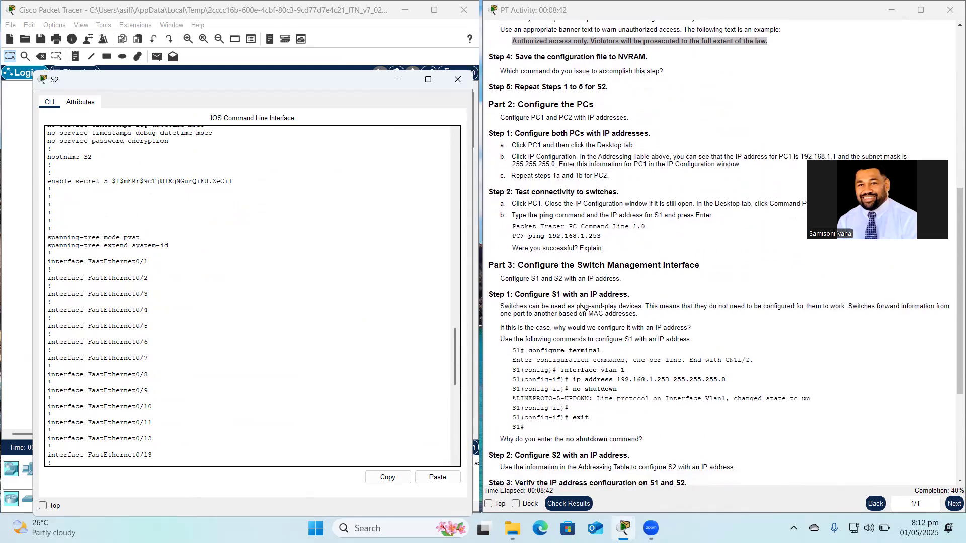
scroll(582, 308, up, 2)
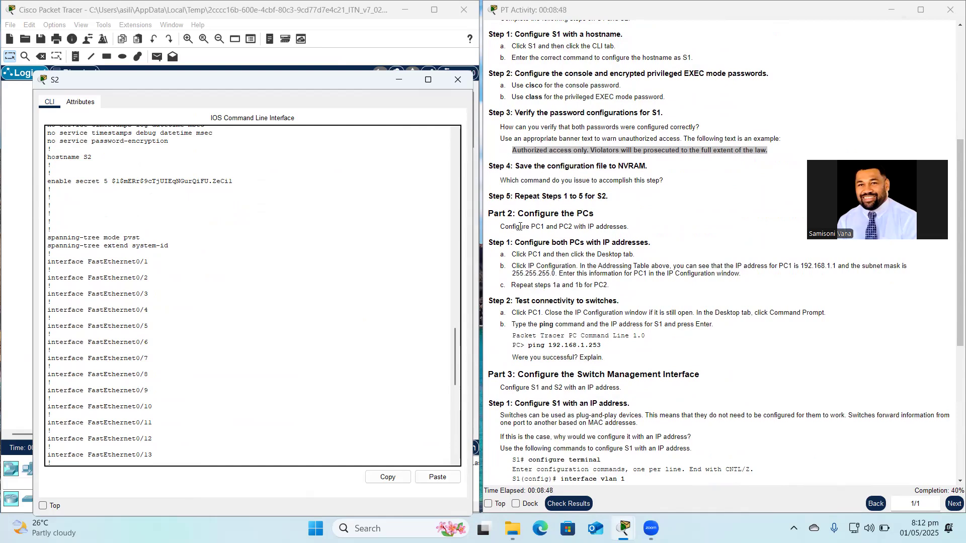
scroll(264, 241, down, 13)
scroll(264, 241, down, 7)
click(458, 80)
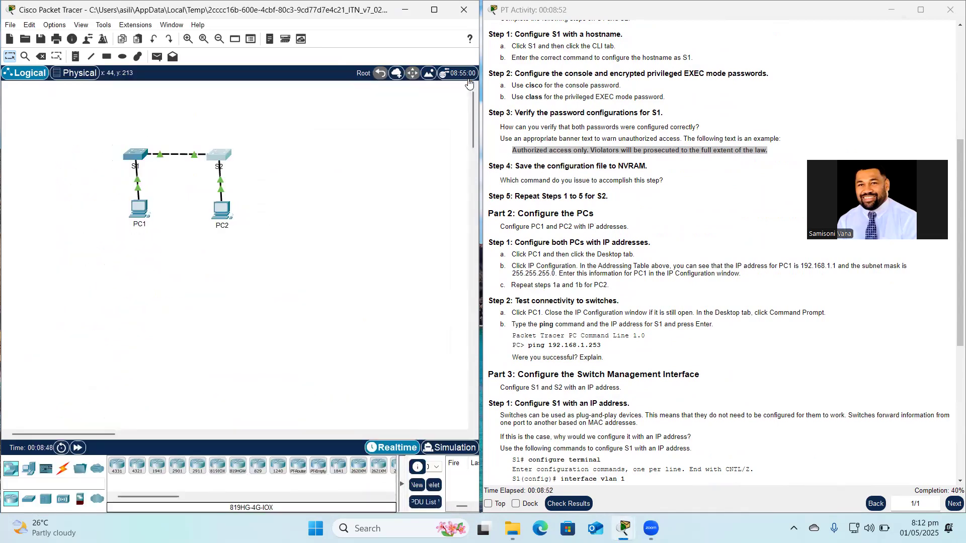
Open PC1's IP configuration and enter IPv4 address 192.168.1.1, dismissing an error.
click(142, 208)
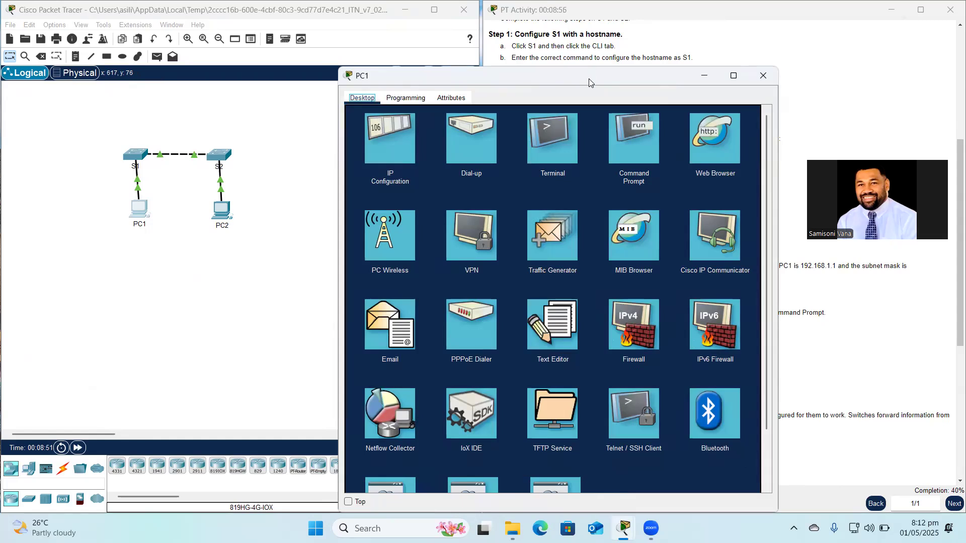
drag(589, 79, 269, 88)
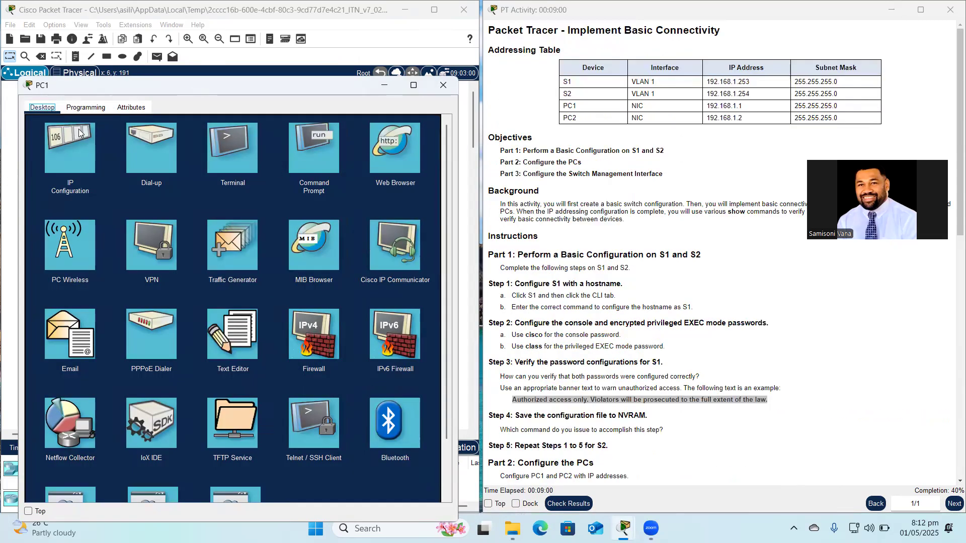
click(77, 147)
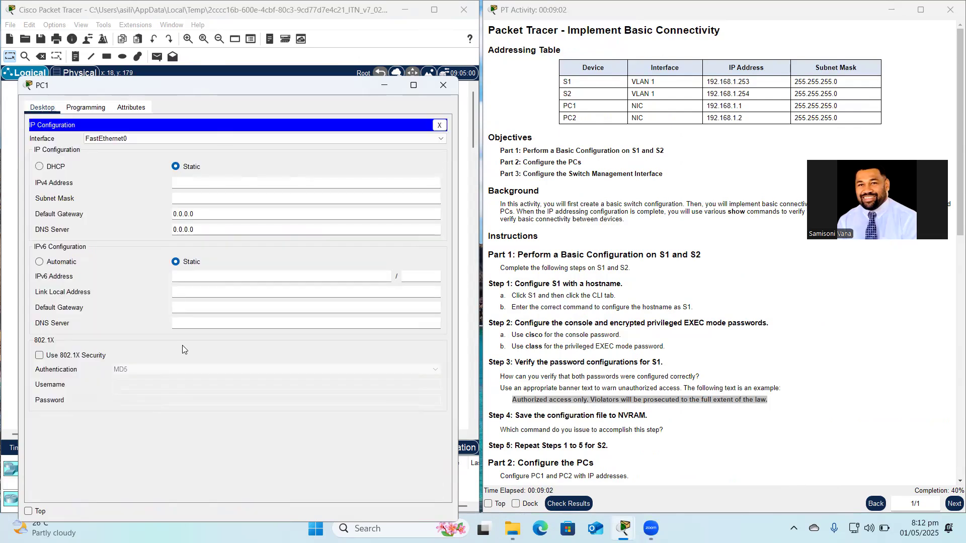
click(217, 183)
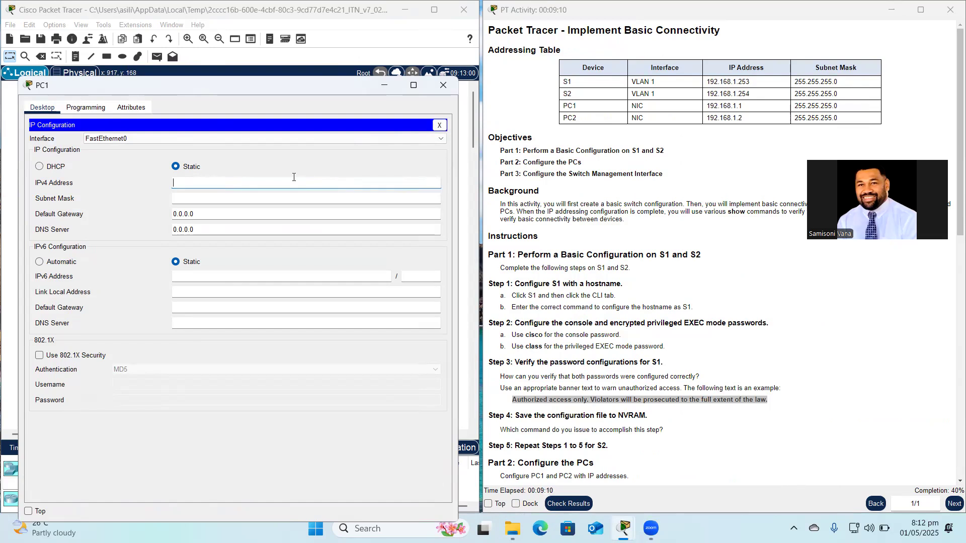
text(192.168.1.1)
key(Tab)
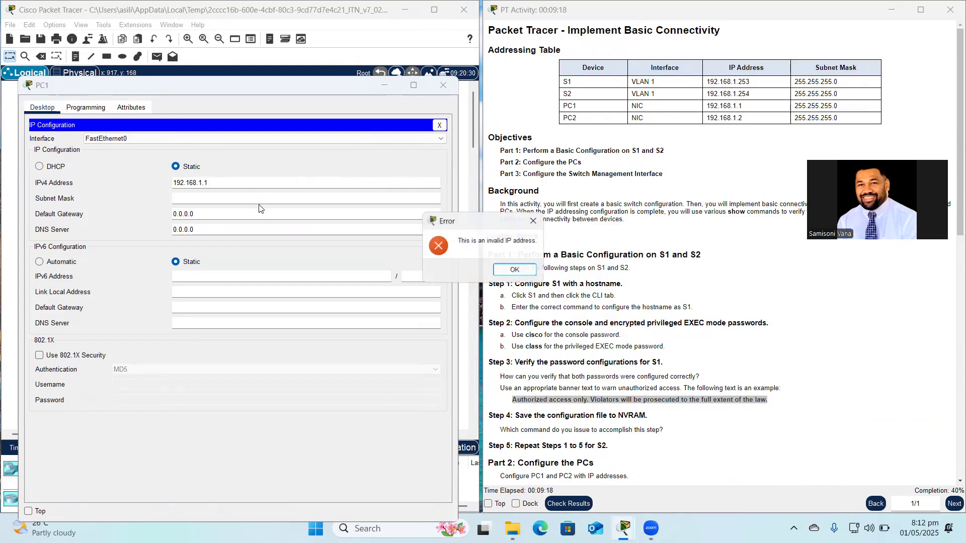
click(505, 268)
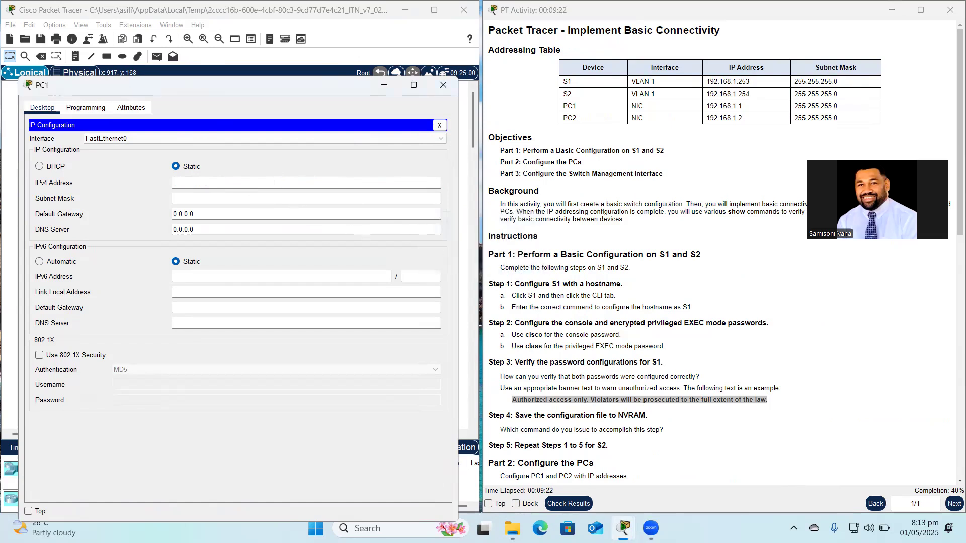
Re-enter static address 192.168.1.1 with mask 255.255.255.0 and close PC1's windows.
click(39, 166)
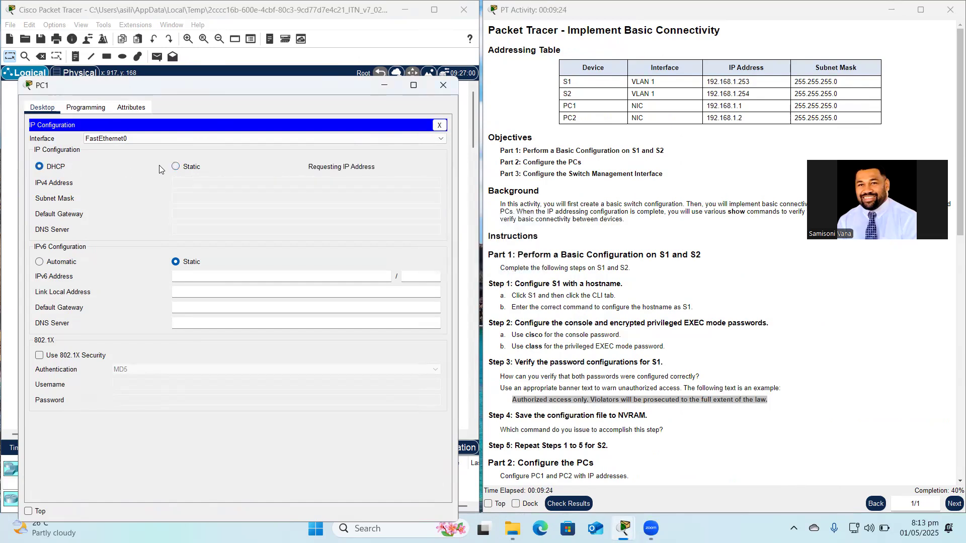
click(177, 166)
click(187, 184)
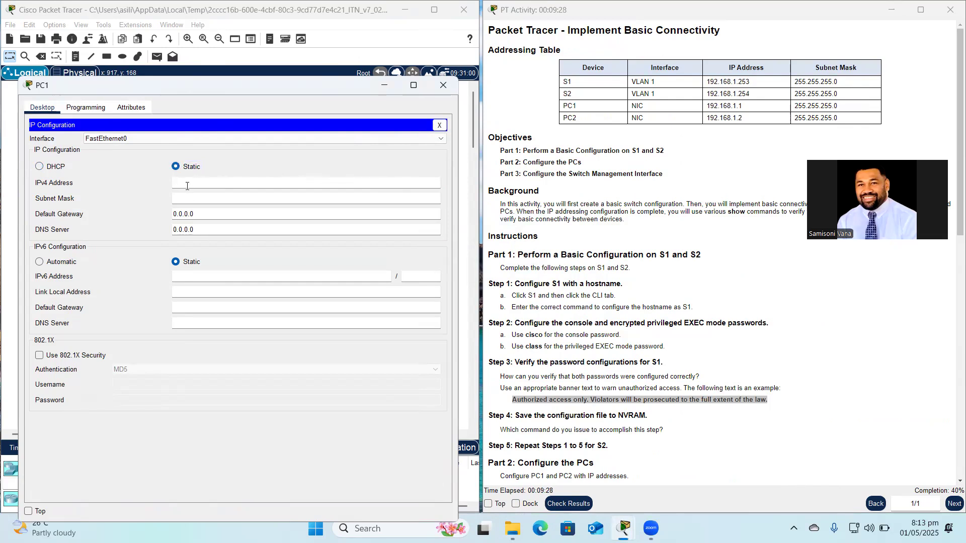
text(192.168.1.1)
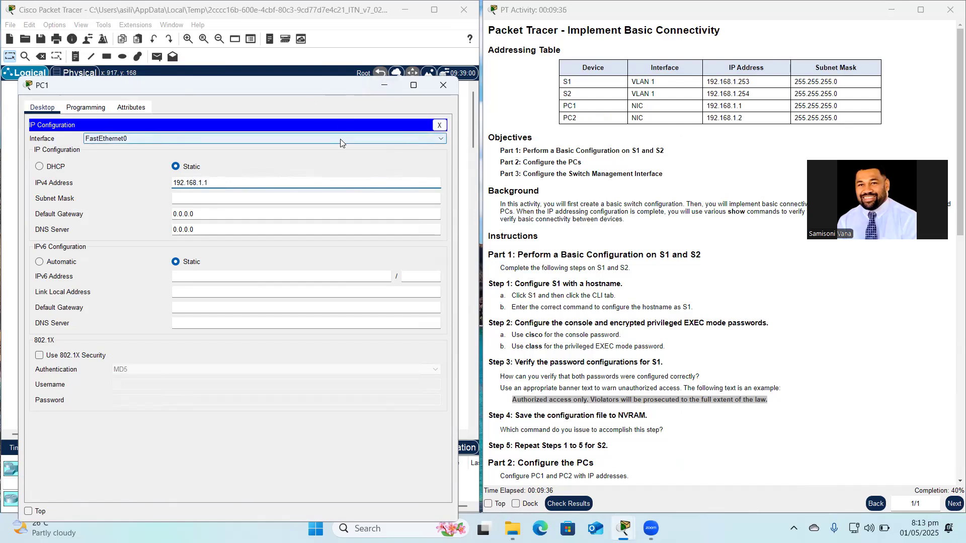
click(267, 194)
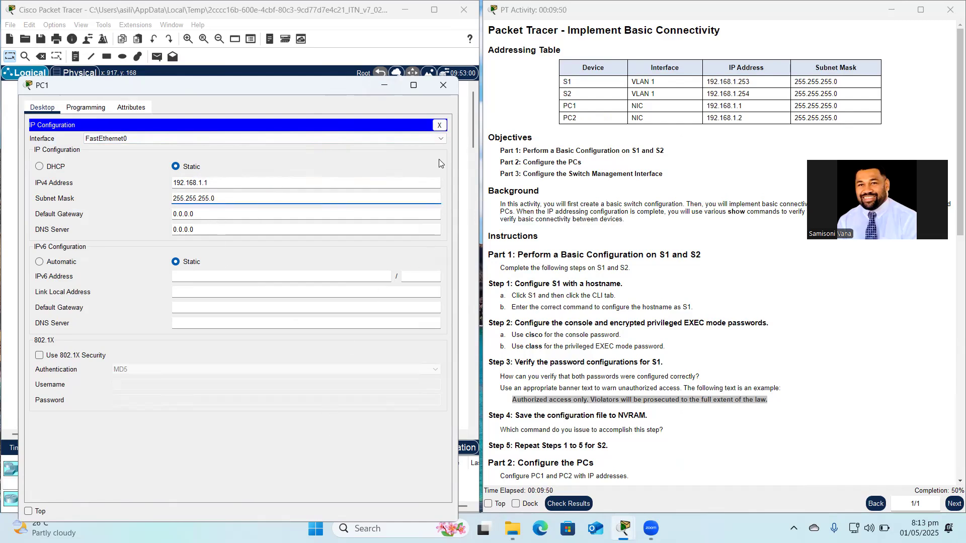
click(437, 126)
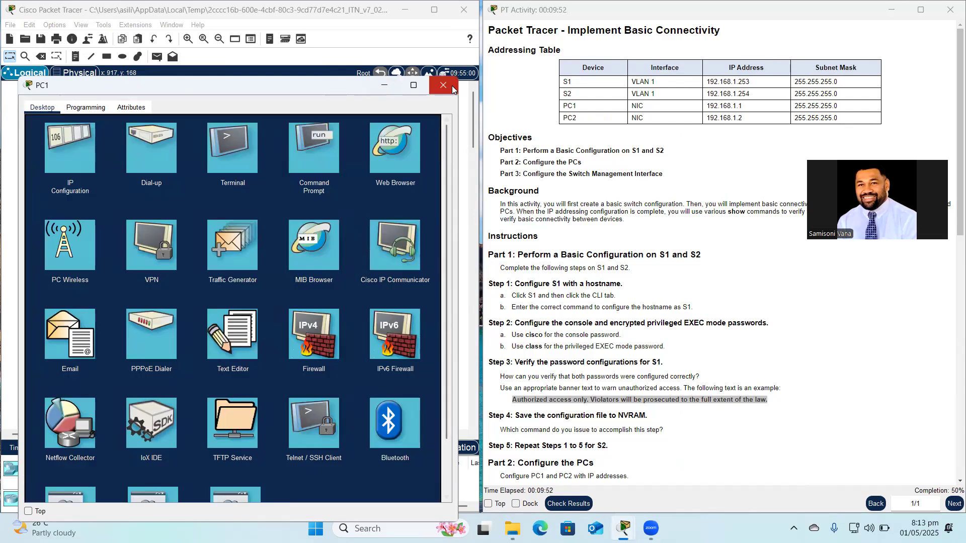
click(450, 85)
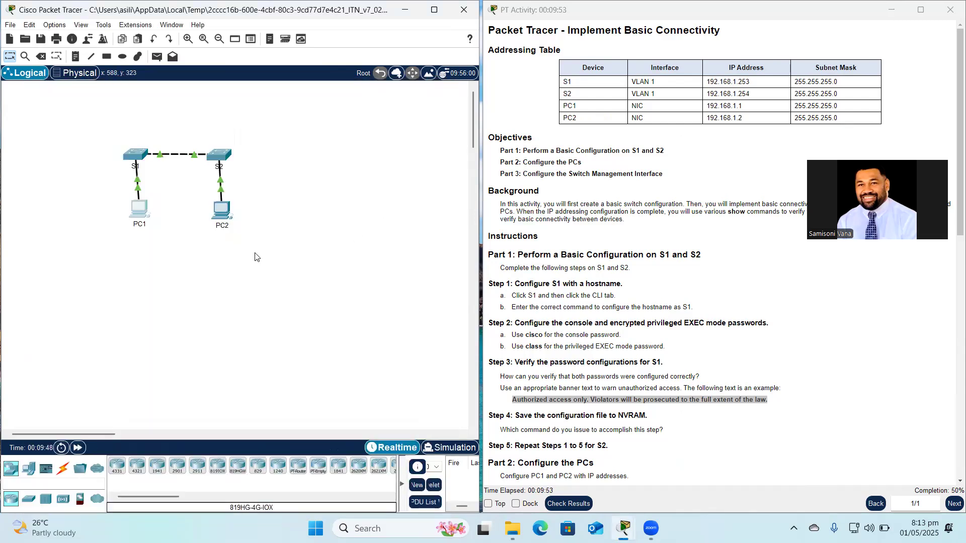
Enter 192.168.1.2 in PC2's IP Configuration, let the mask auto-fill 255.255.255.0, then close PC2.
click(216, 215)
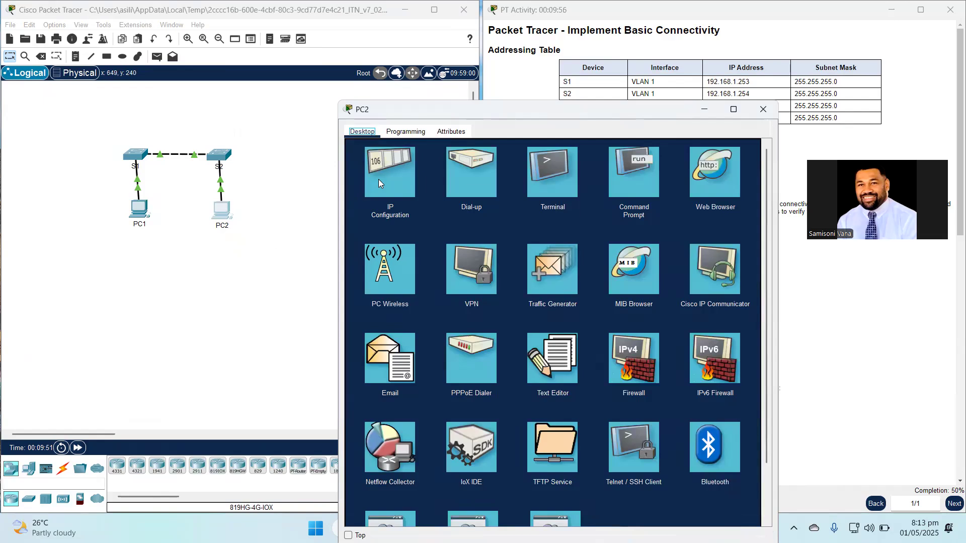
click(380, 176)
drag(508, 109, 473, 109)
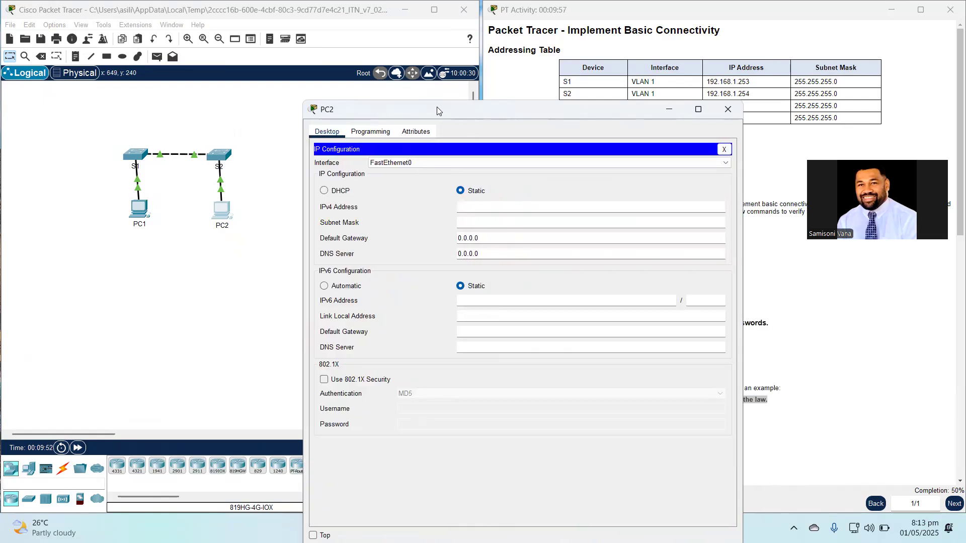
drag(383, 109, 102, 96)
click(202, 190)
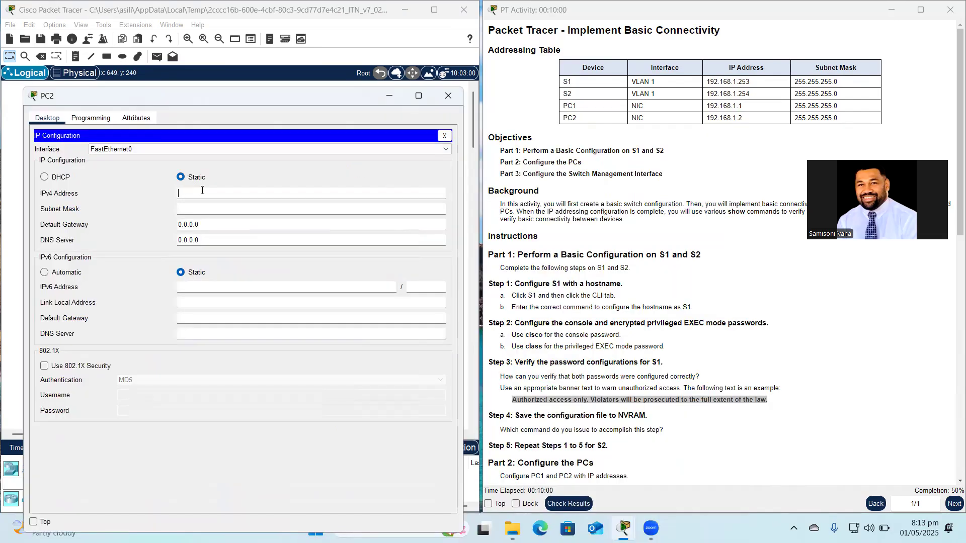
text(192.168.1.2)
click(203, 209)
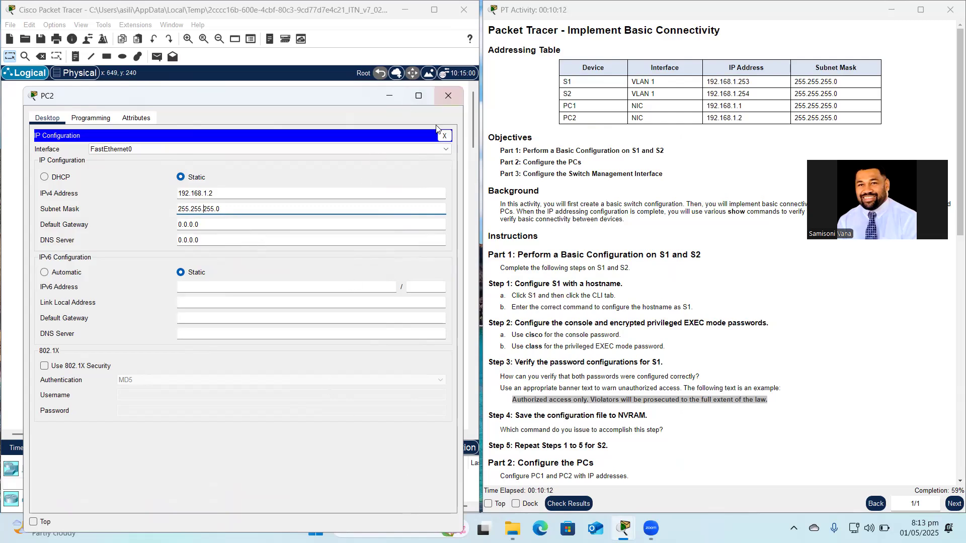
click(444, 136)
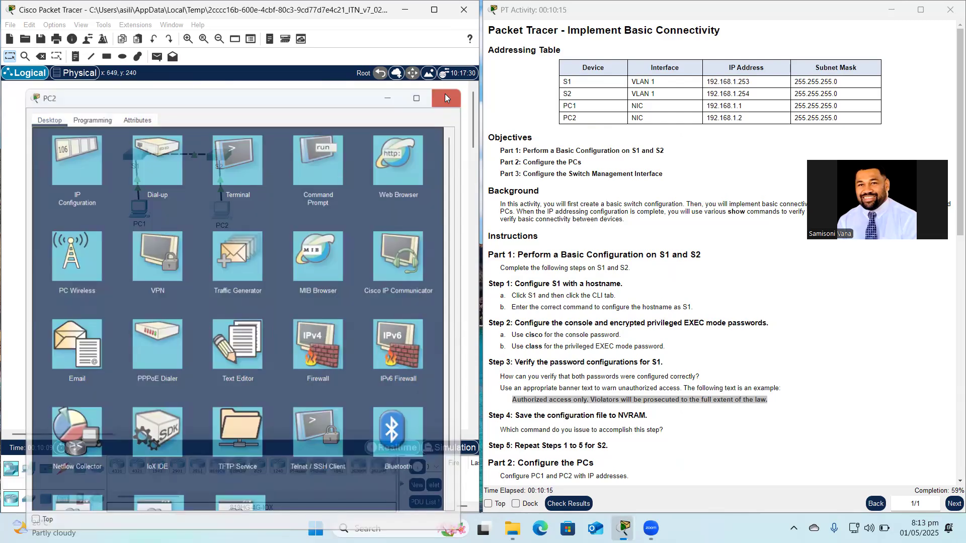
click(446, 96)
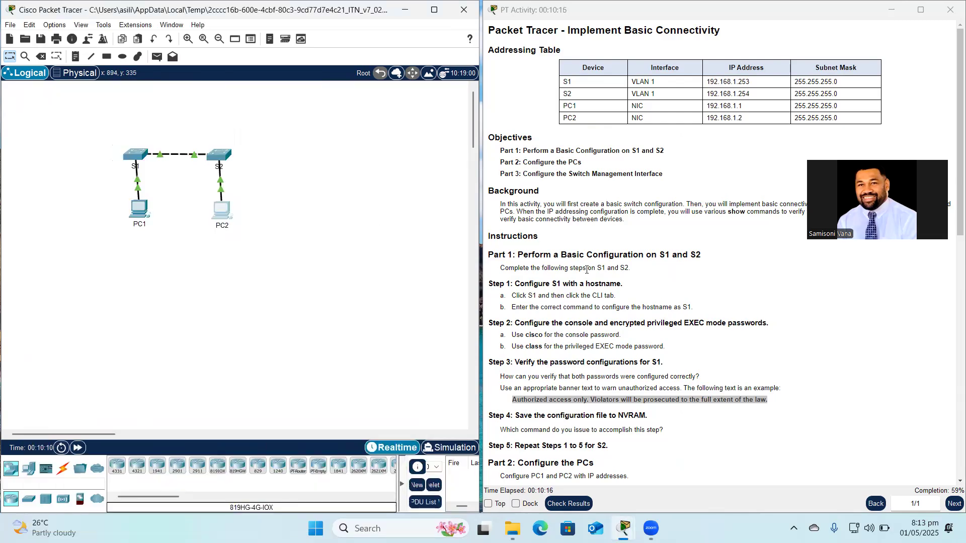
scroll(587, 270, down, 3)
scroll(587, 270, down, 2)
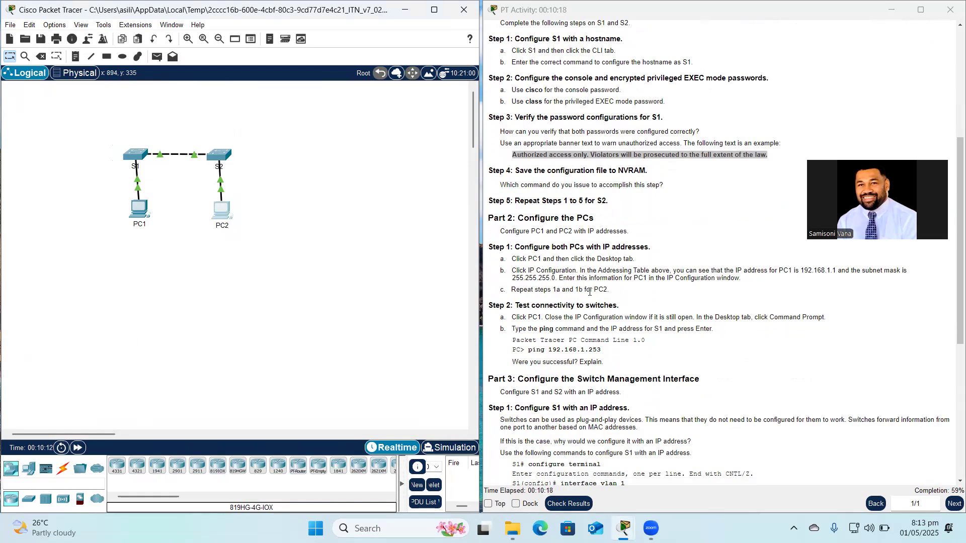
scroll(590, 292, down, 1)
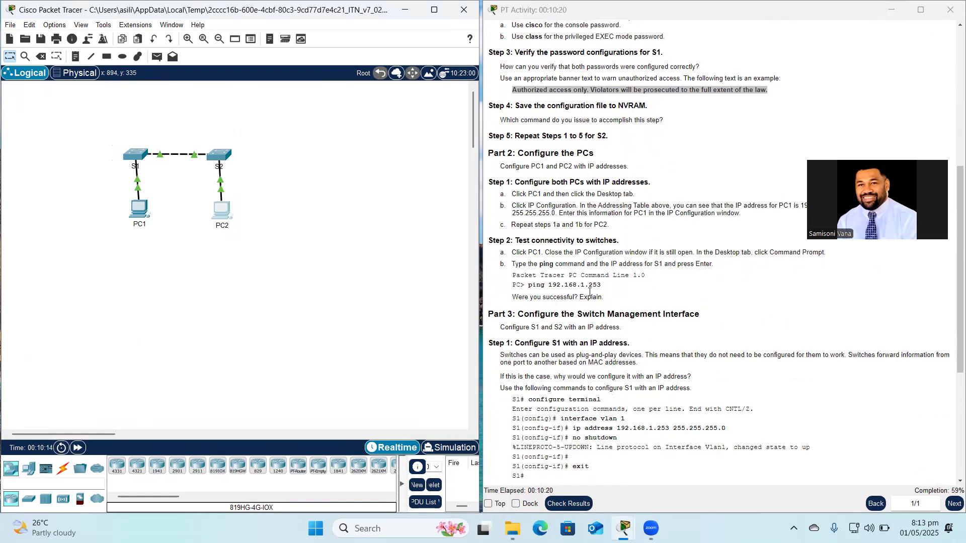
scroll(589, 292, up, 1)
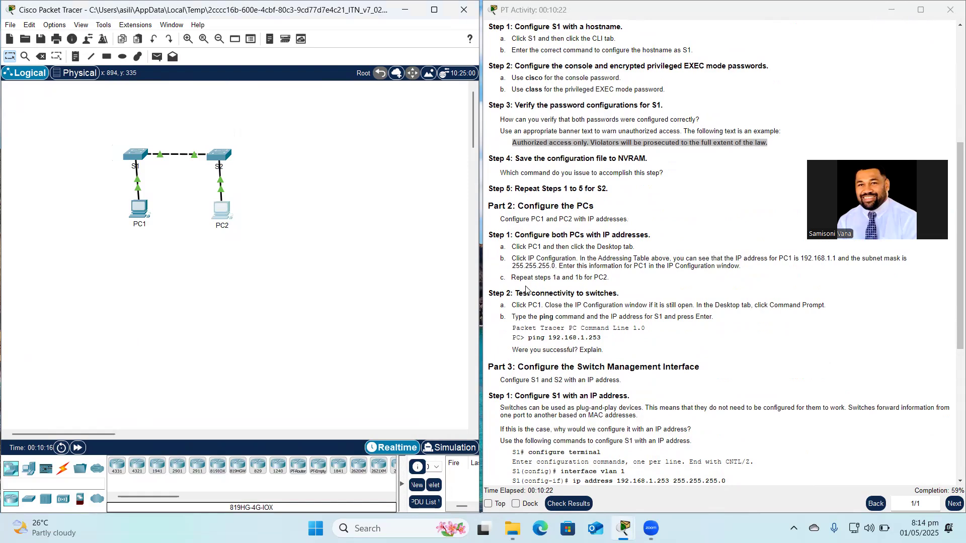
scroll(556, 265, up, 1)
scroll(556, 265, up, 1)
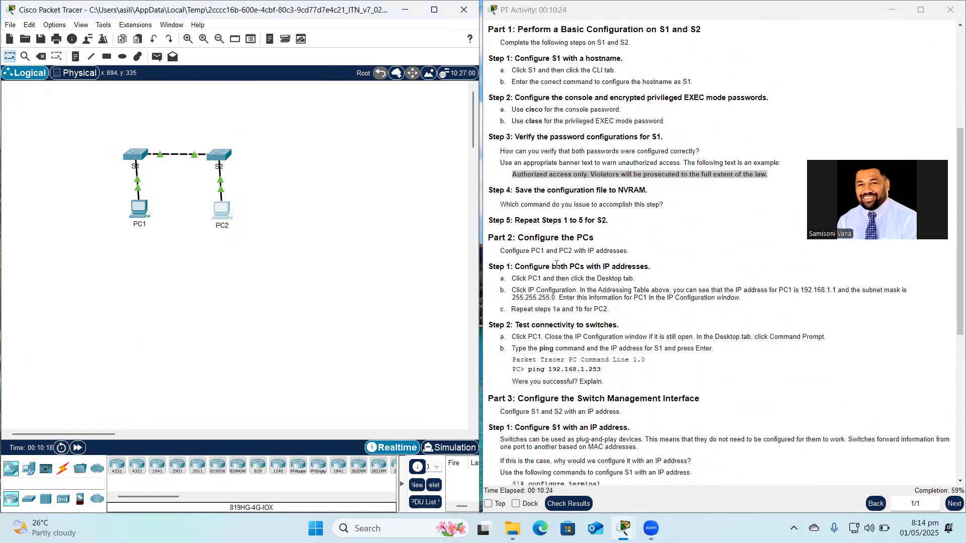
scroll(556, 266, down, 1)
scroll(556, 265, up, 1)
scroll(556, 265, down, 1)
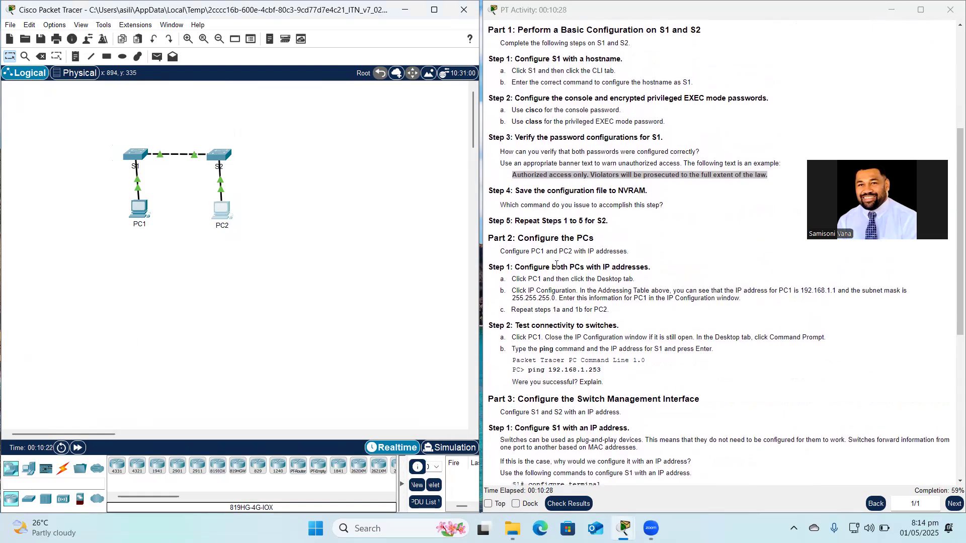
scroll(557, 265, down, 1)
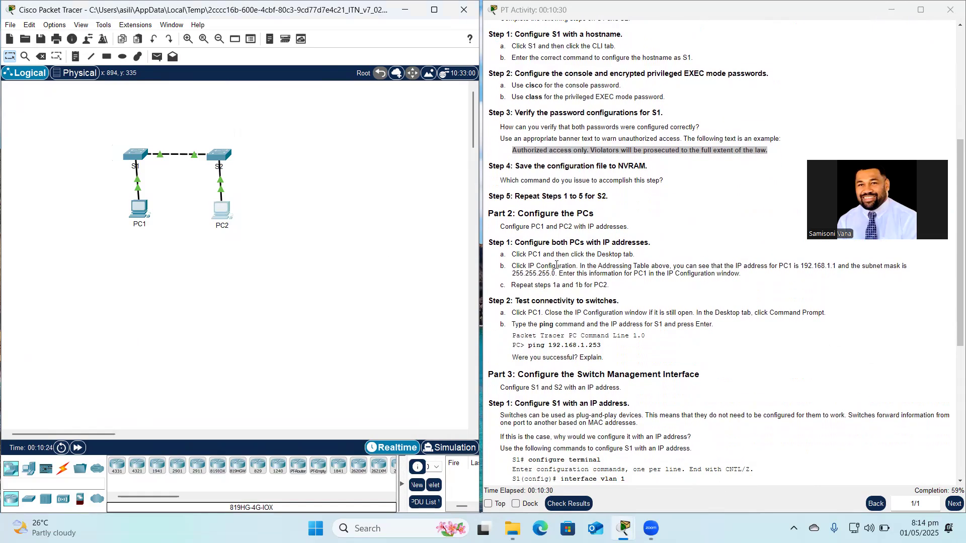
scroll(556, 265, down, 3)
scroll(553, 268, up, 3)
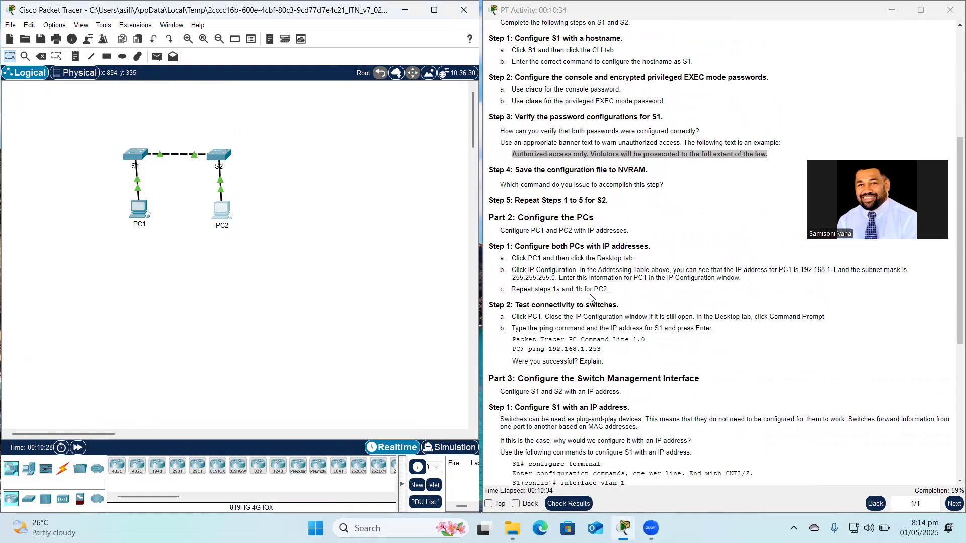
scroll(598, 300, down, 1)
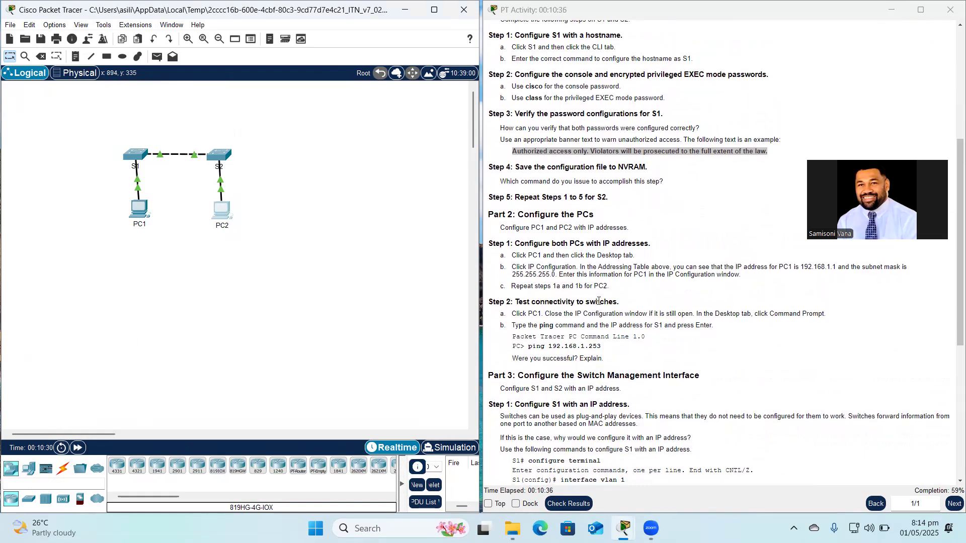
scroll(598, 301, down, 5)
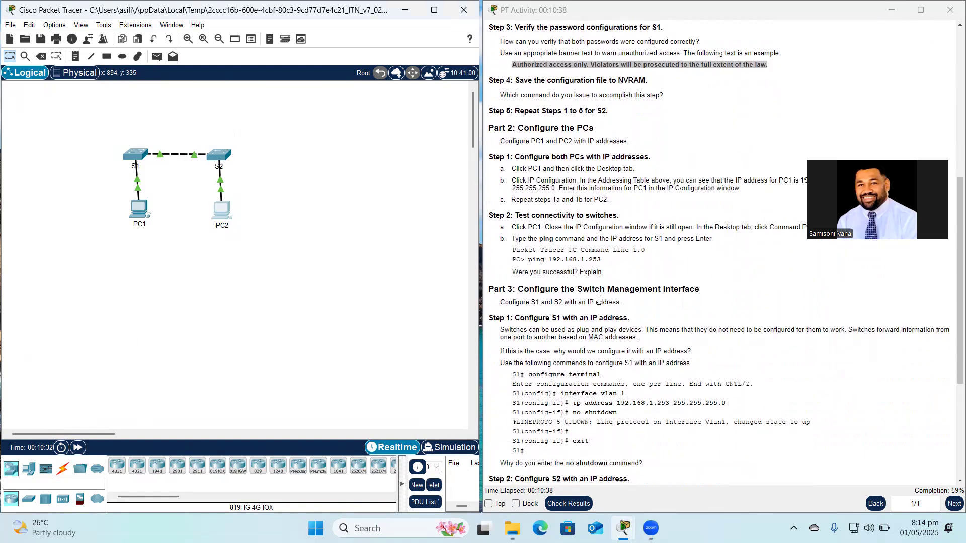
scroll(599, 301, up, 5)
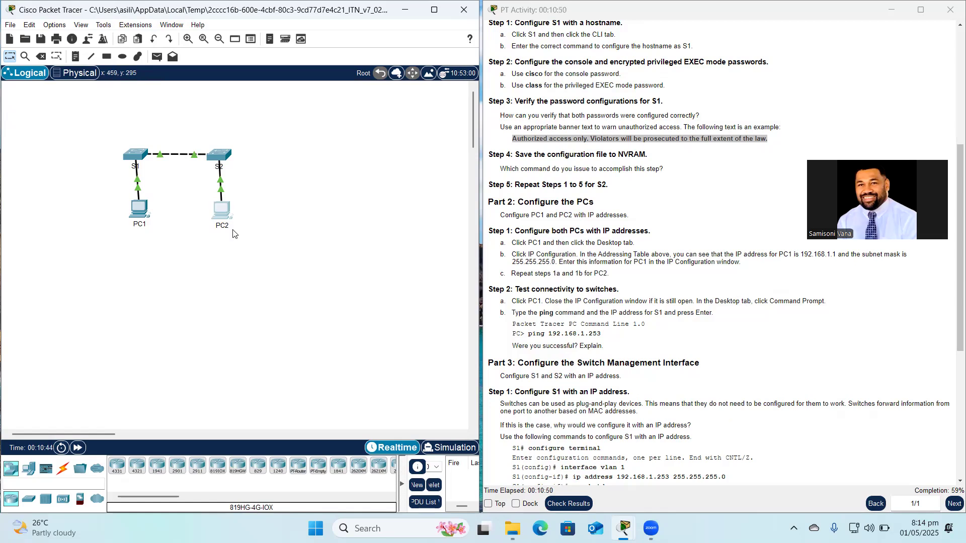
From PC1's Command Prompt, run ping 192.168.1.253 to S1 and review the timed-out replies.
click(138, 215)
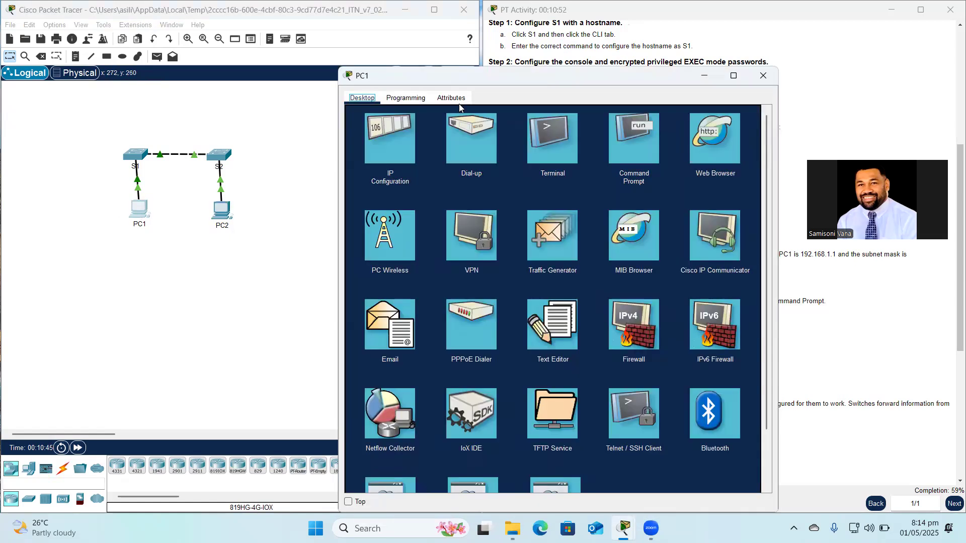
click(633, 147)
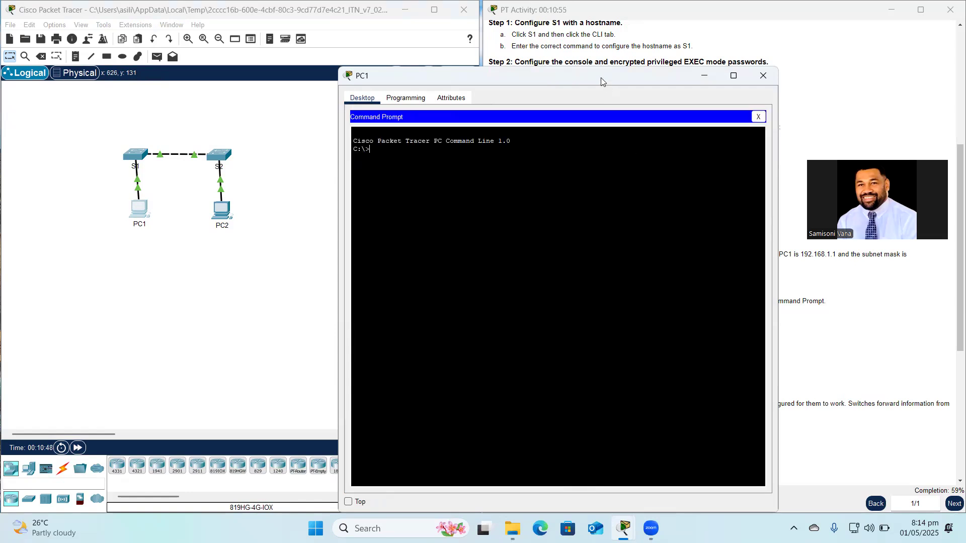
drag(601, 78, 284, 117)
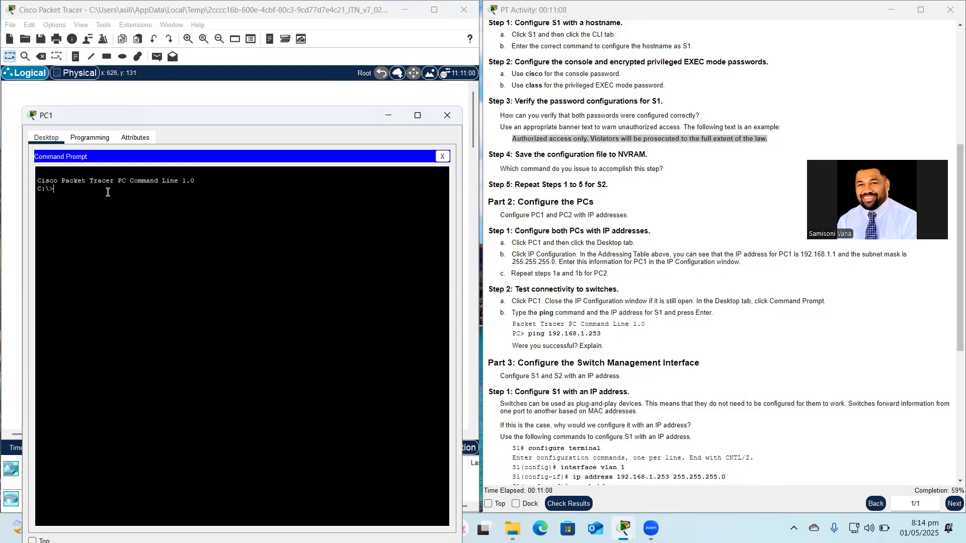
text(ping)
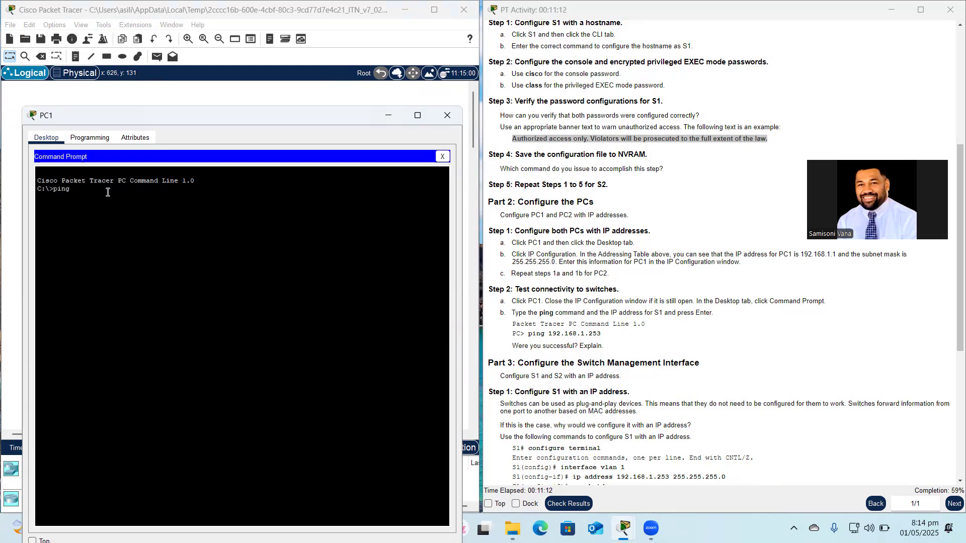
text( 192.168.1.253)
key(Return)
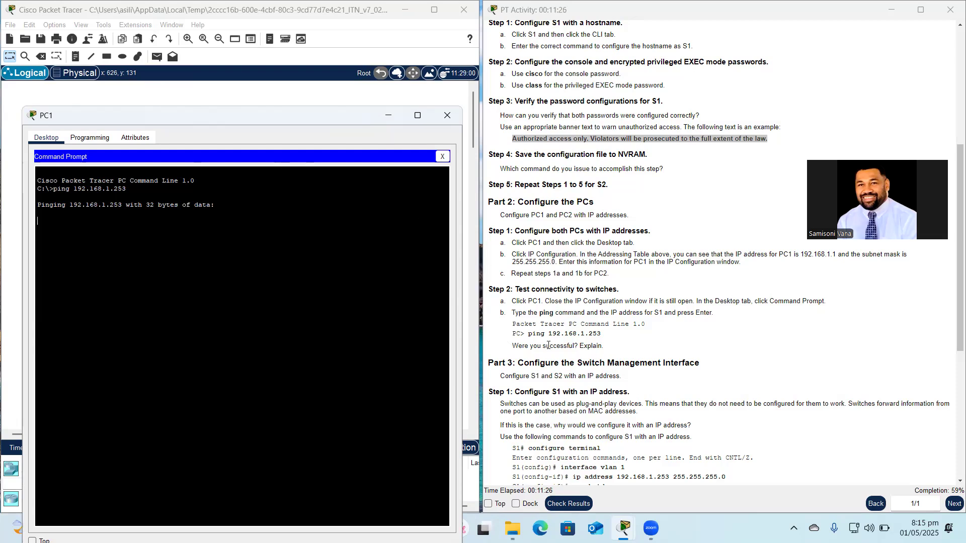
scroll(572, 358, down, 1)
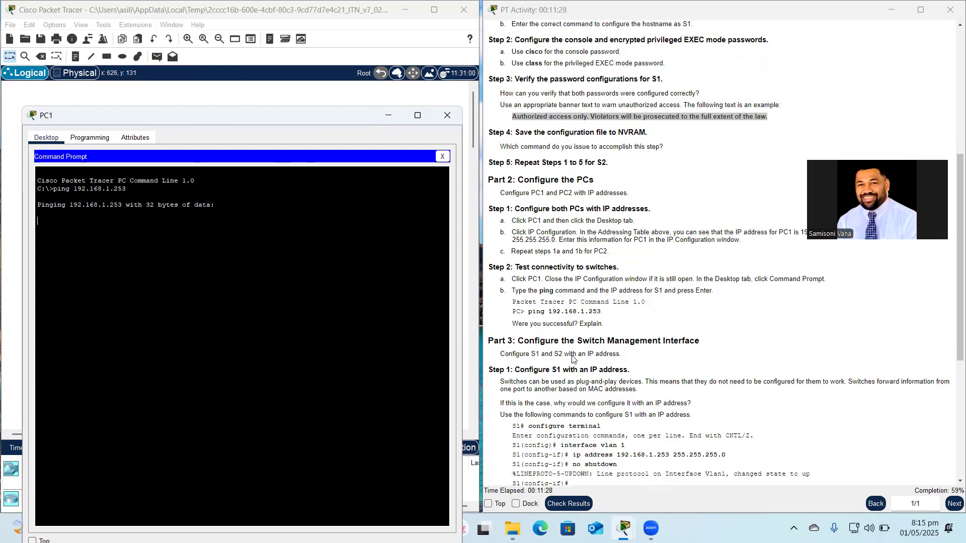
scroll(572, 358, up, 1)
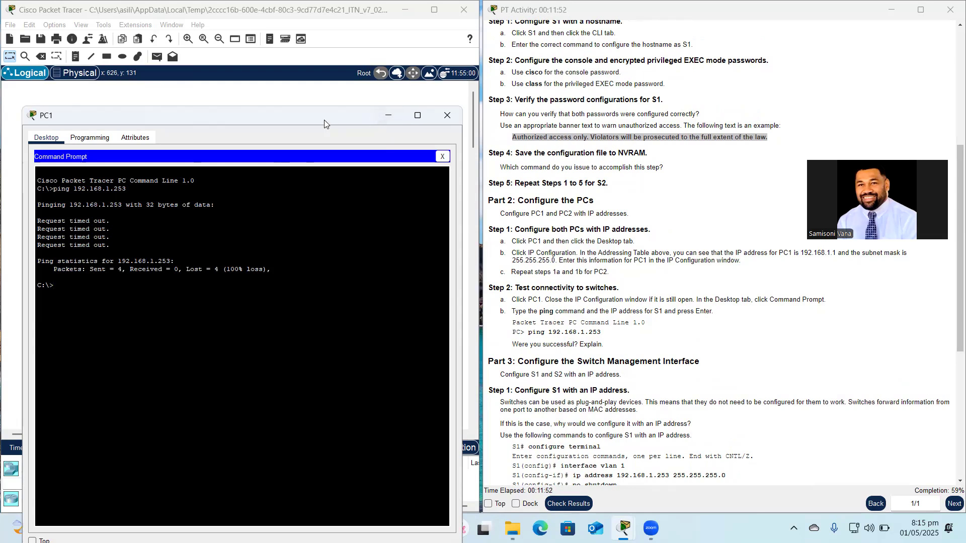
click(384, 115)
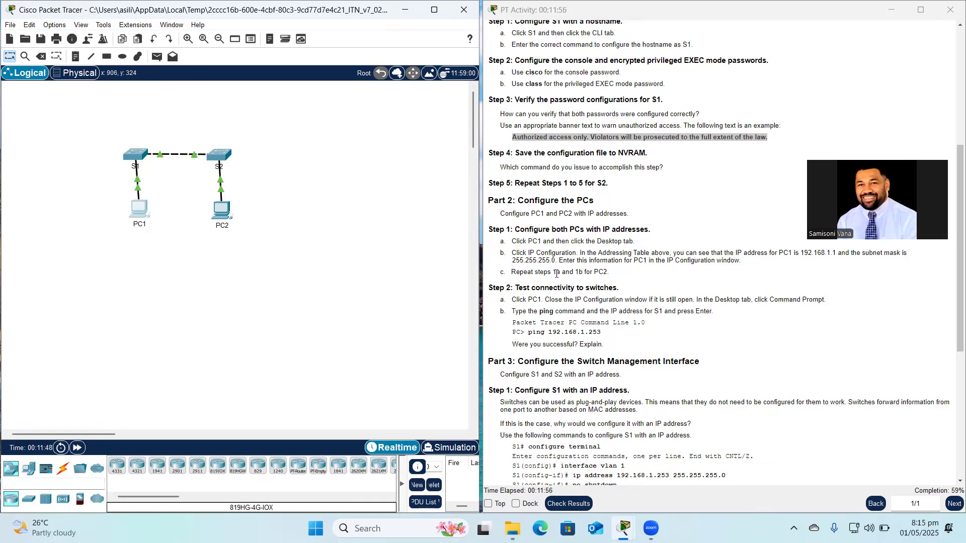
scroll(561, 346, down, 1)
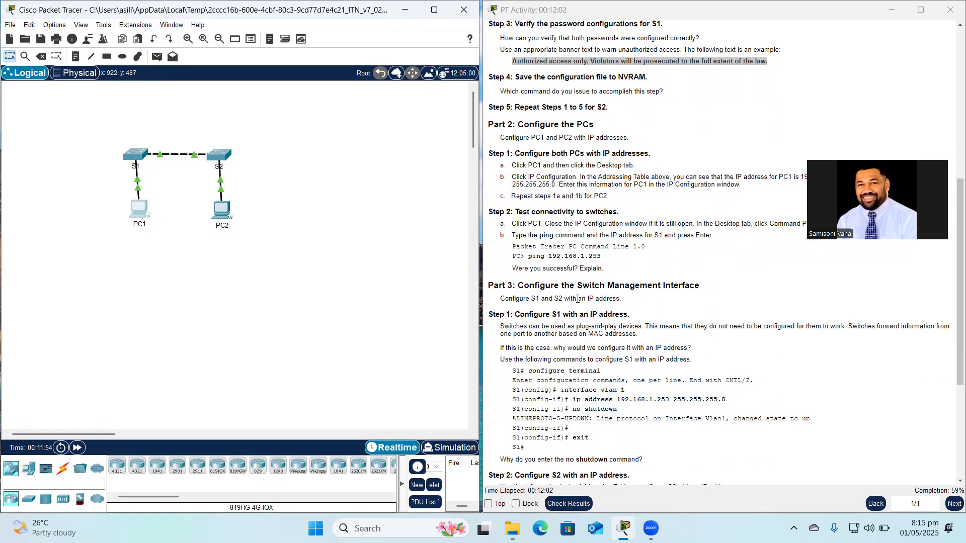
scroll(576, 300, down, 1)
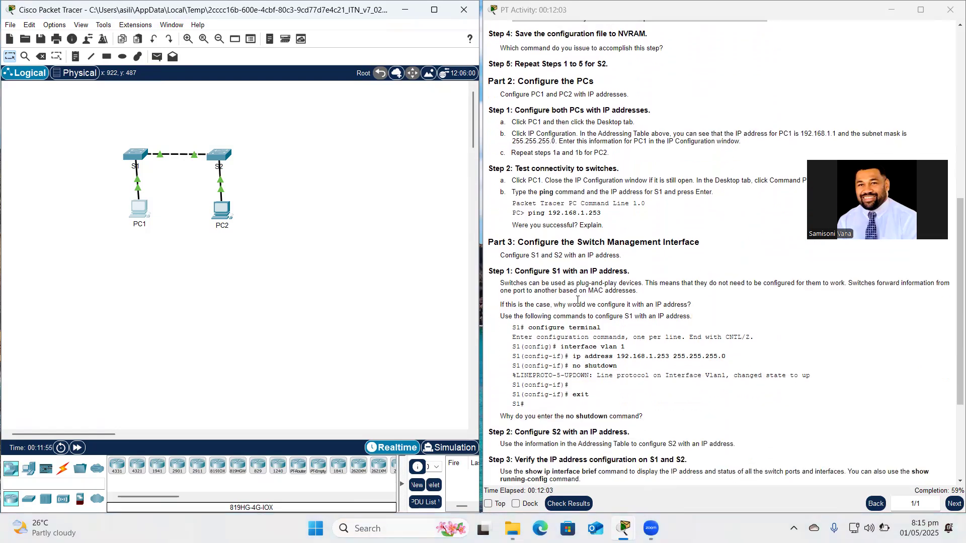
In S1's CLI, enter global configuration with conf t and select interface vlan 1.
click(135, 155)
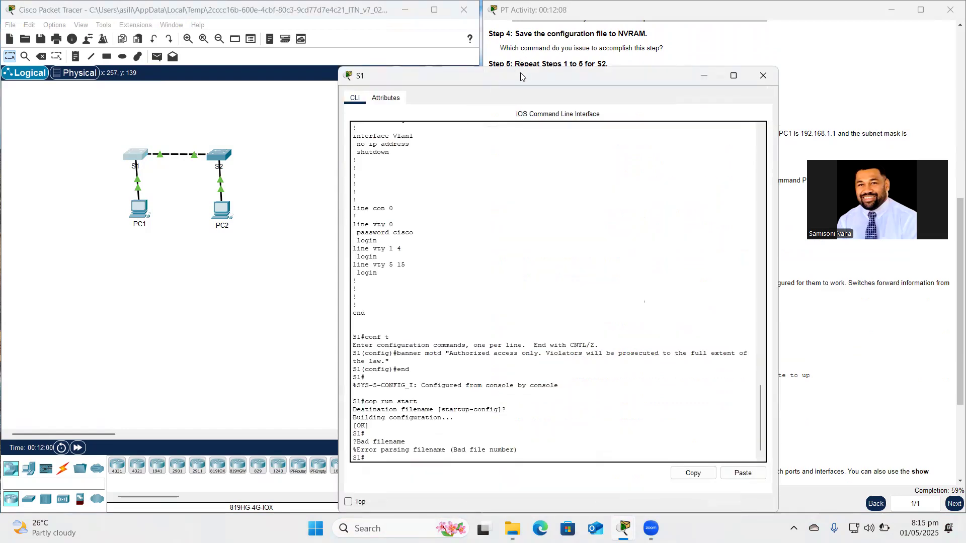
drag(521, 76, 185, 85)
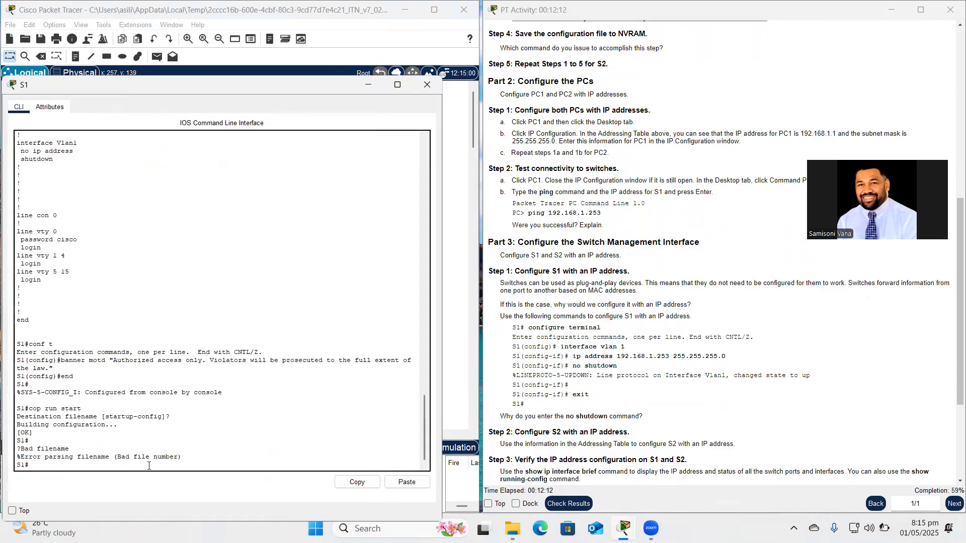
key(Return)
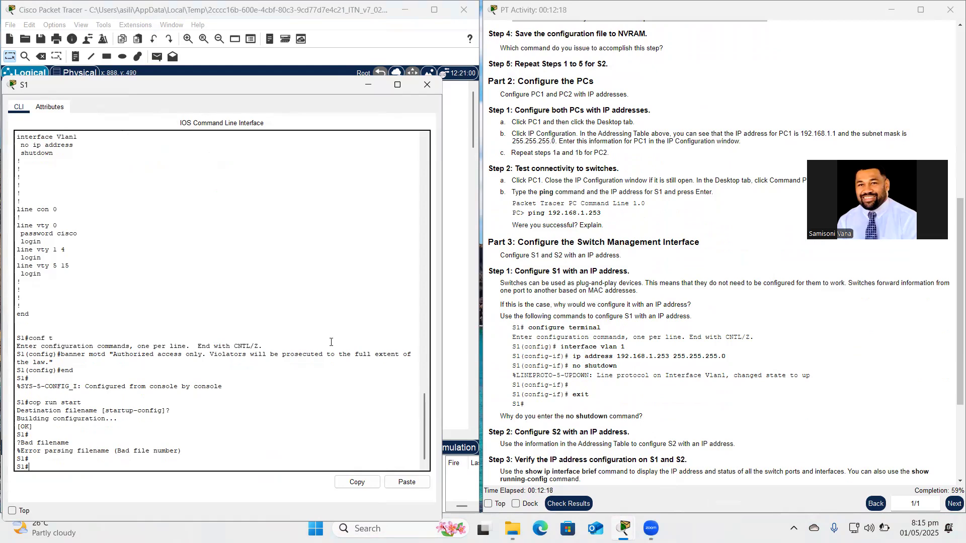
text(conf t)
key(Return)
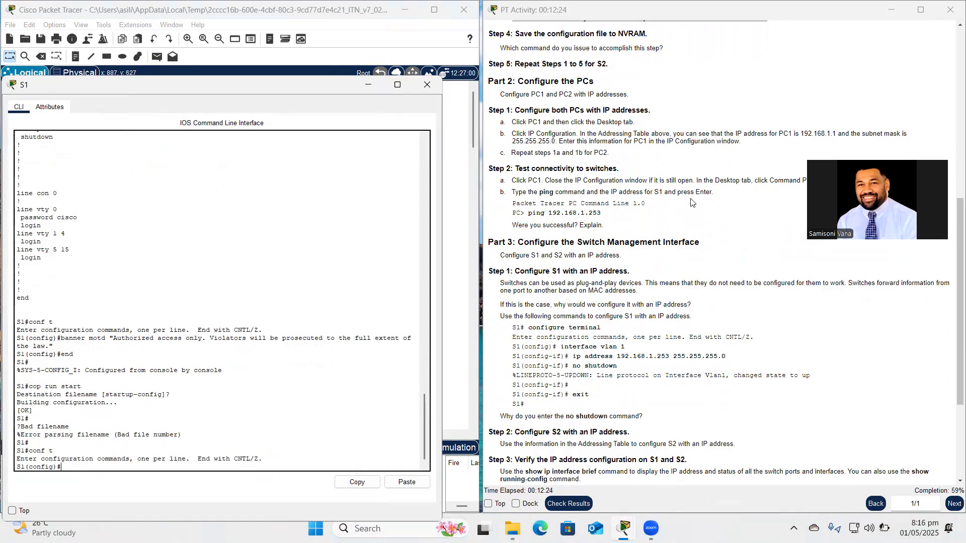
scroll(691, 201, up, 8)
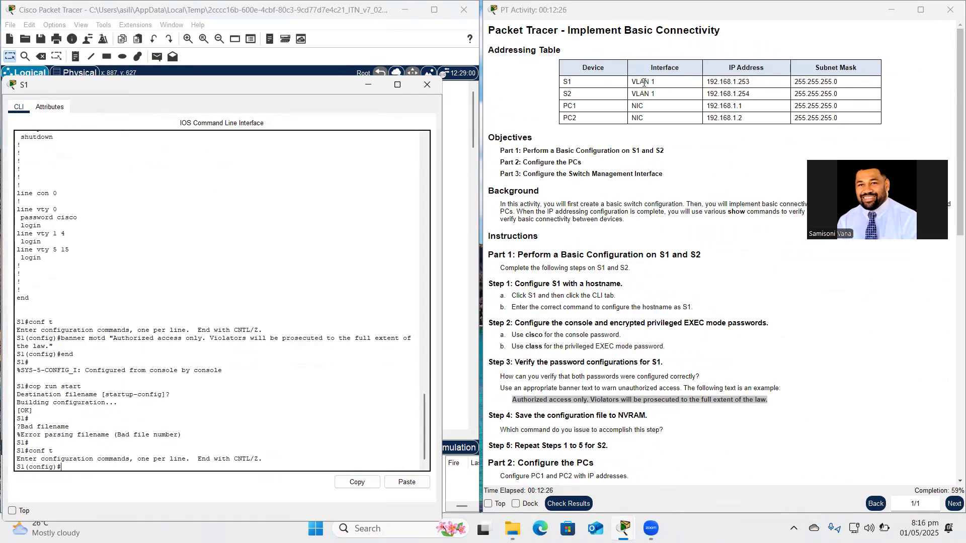
scroll(704, 109, down, 15)
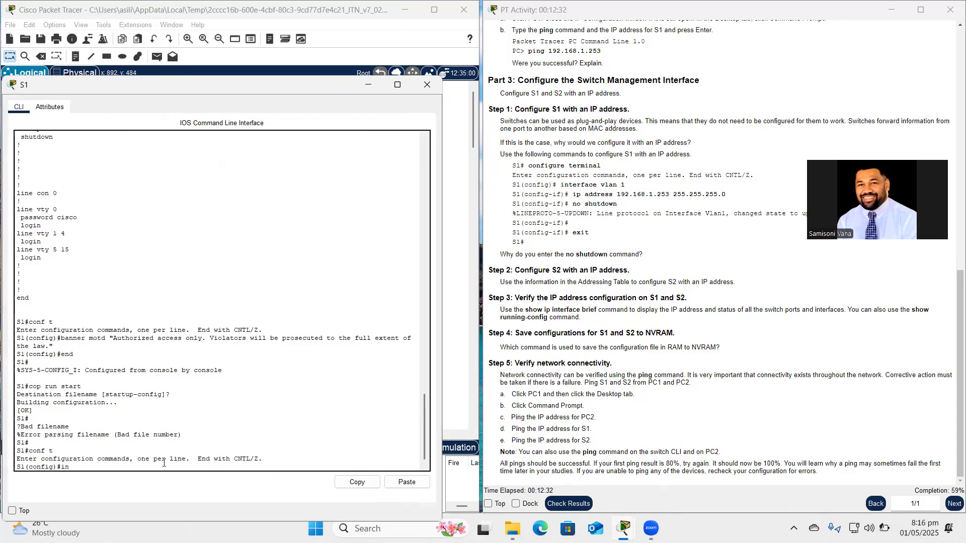
text(erface vlan 1)
key(Return)
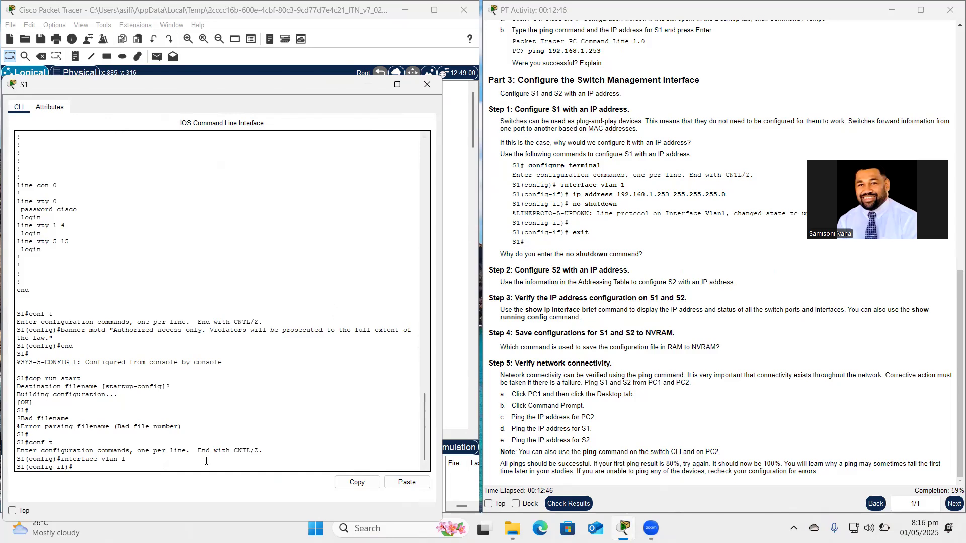
Assign 192.168.1.253 255.255.255.0 to S1's VLAN 1 and enable it with no shutdown.
text(ip address 192.168.1.)
text(253 255.255.255.0)
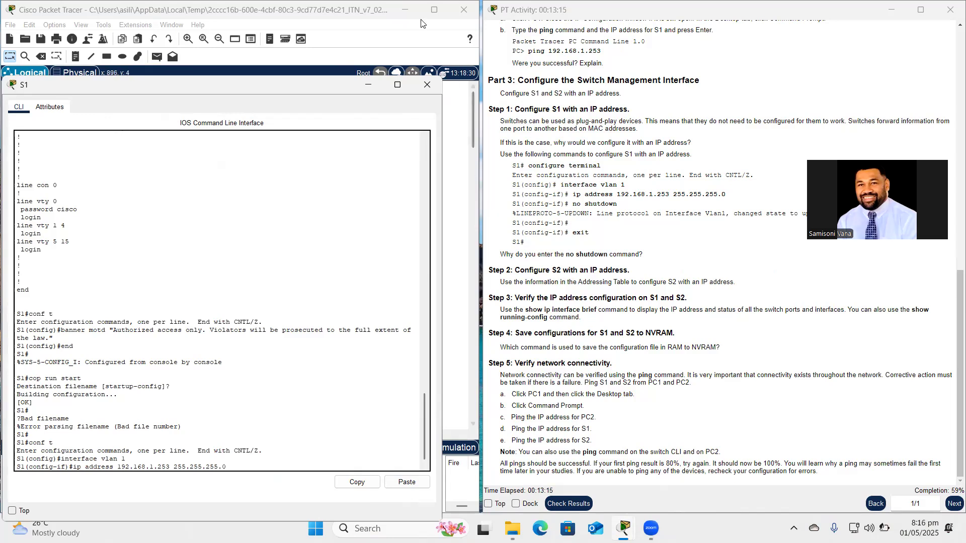
key(Return)
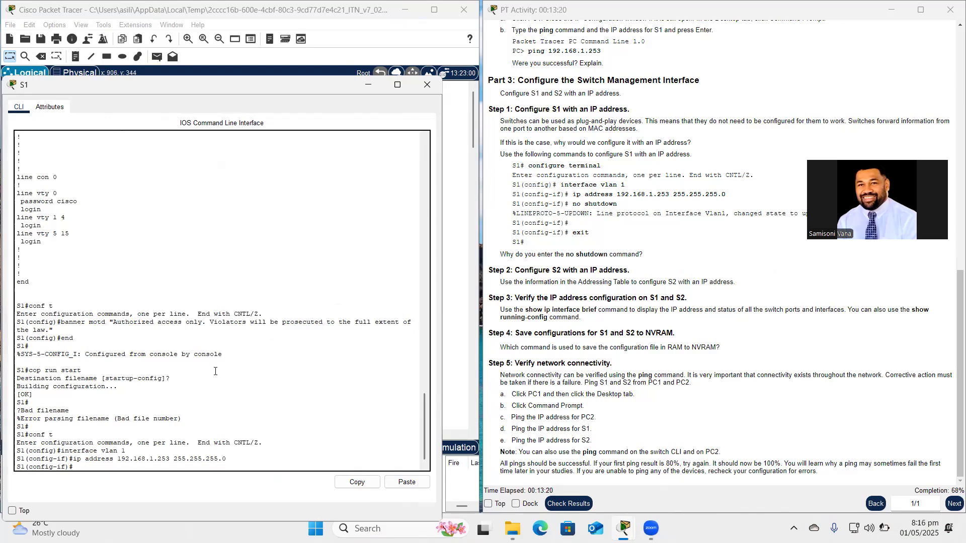
text(no shutdo)
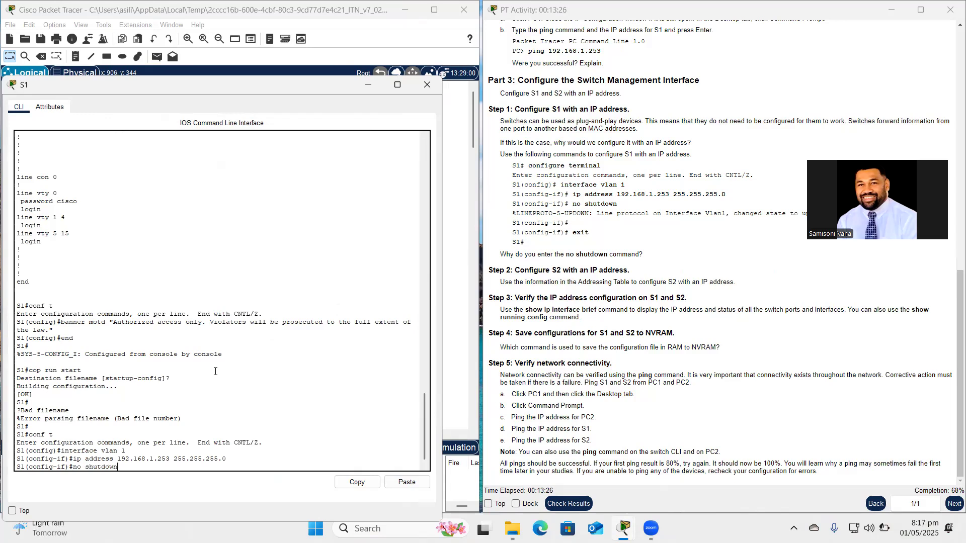
text(wn)
key(Return)
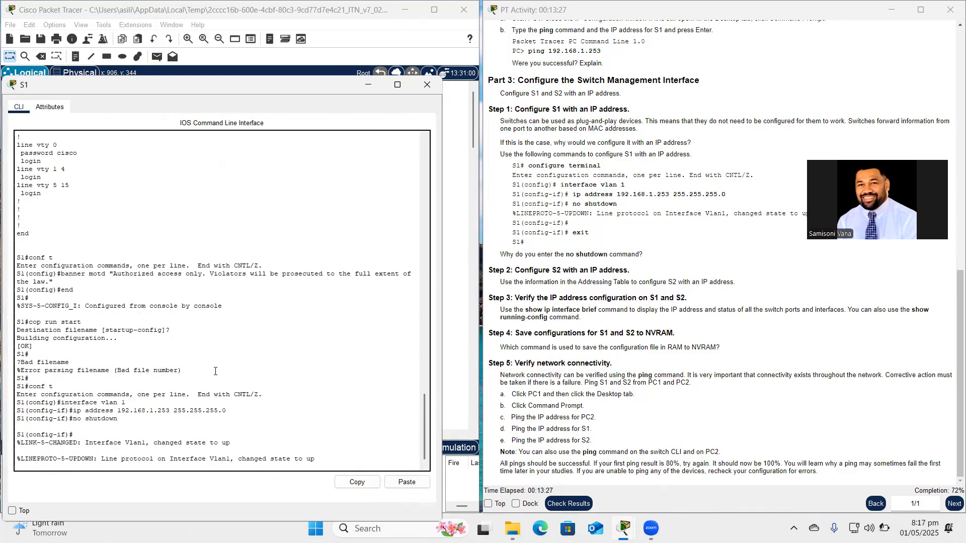
key(Return)
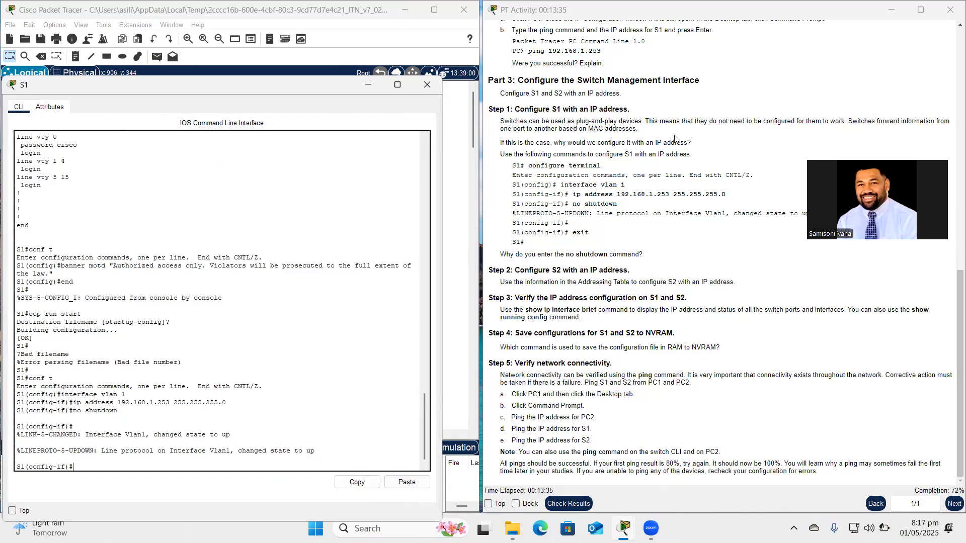
scroll(421, 378, down, 1)
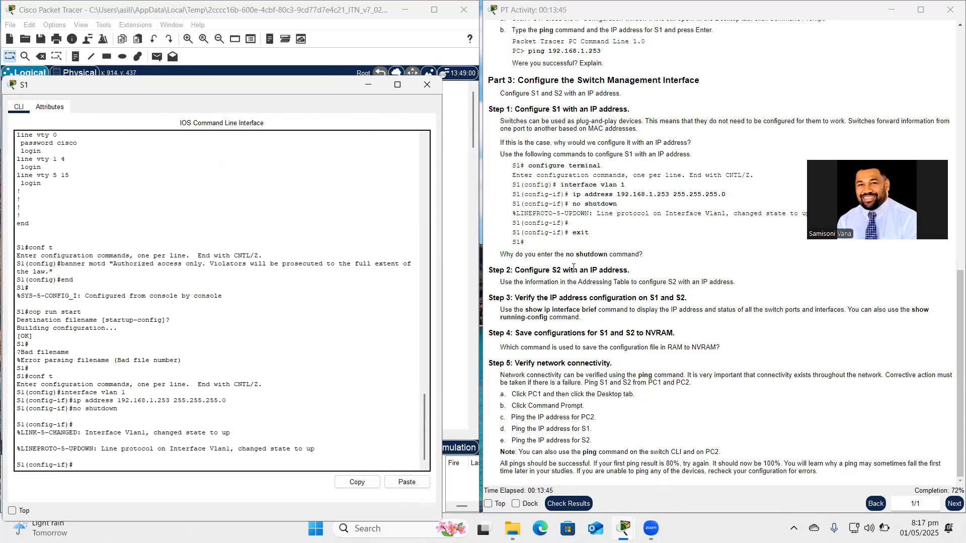
scroll(574, 268, up, 1)
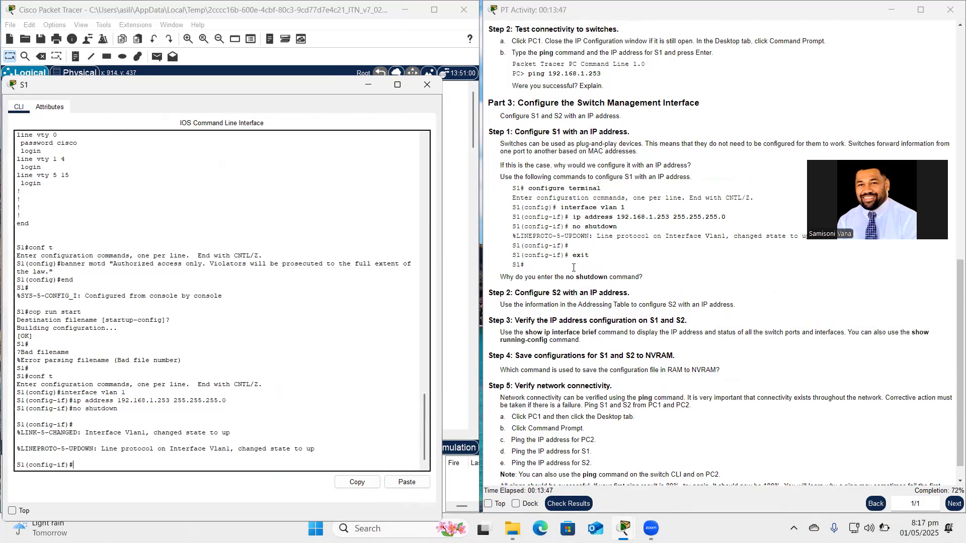
Switch from S1 to S2's CLI, enter conf t, and select interface vlan 1.
click(426, 85)
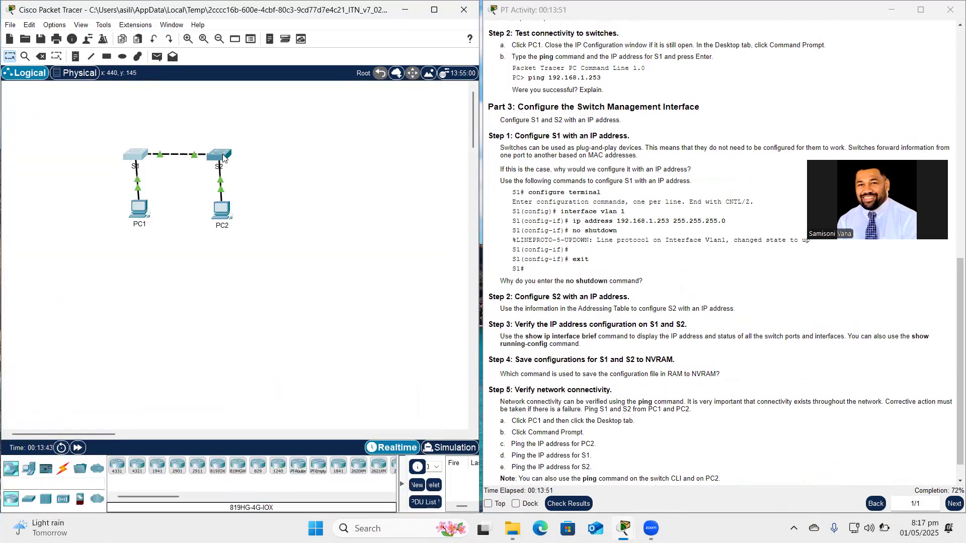
click(223, 157)
drag(449, 77, 253, 153)
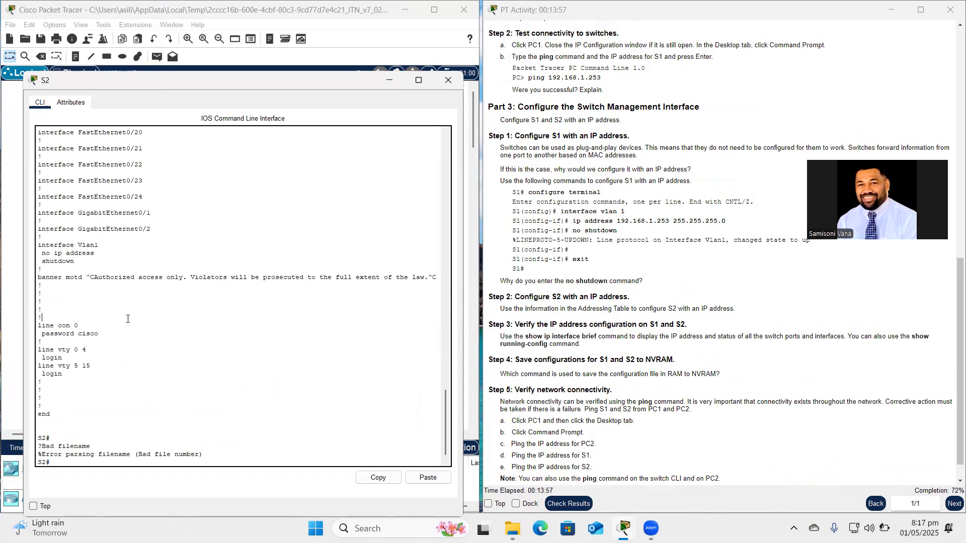
key(Return)
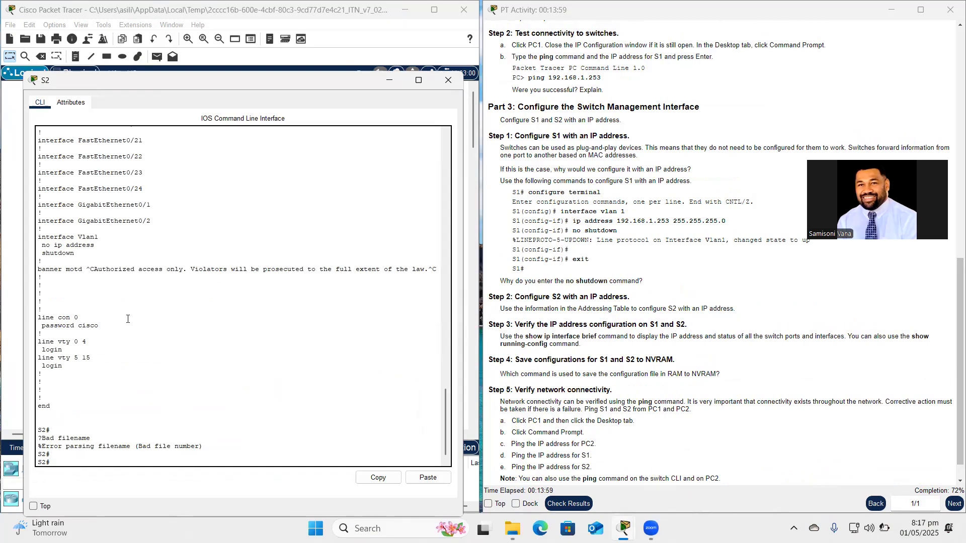
text(en)
key(BackSpace)
text(conf t)
key(Return)
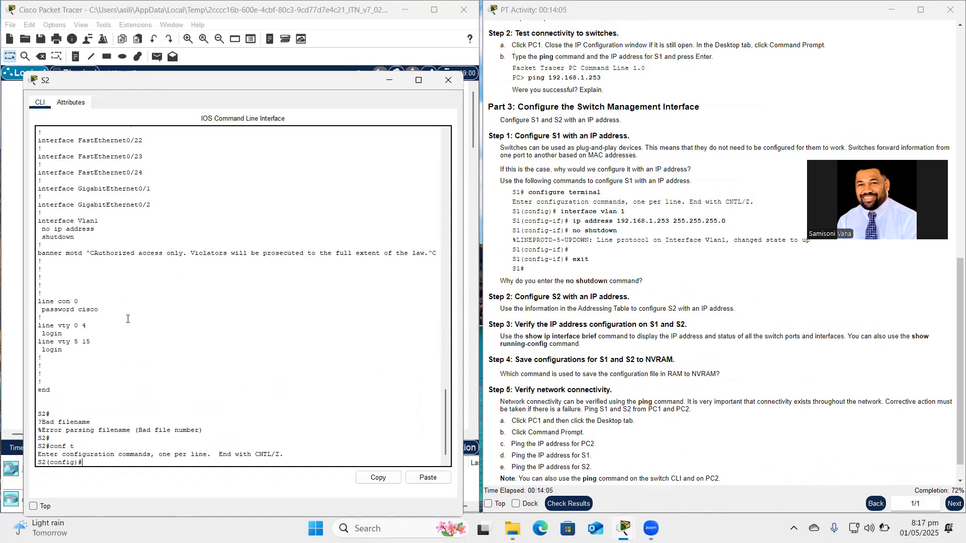
text(int vlan 1)
key(Return)
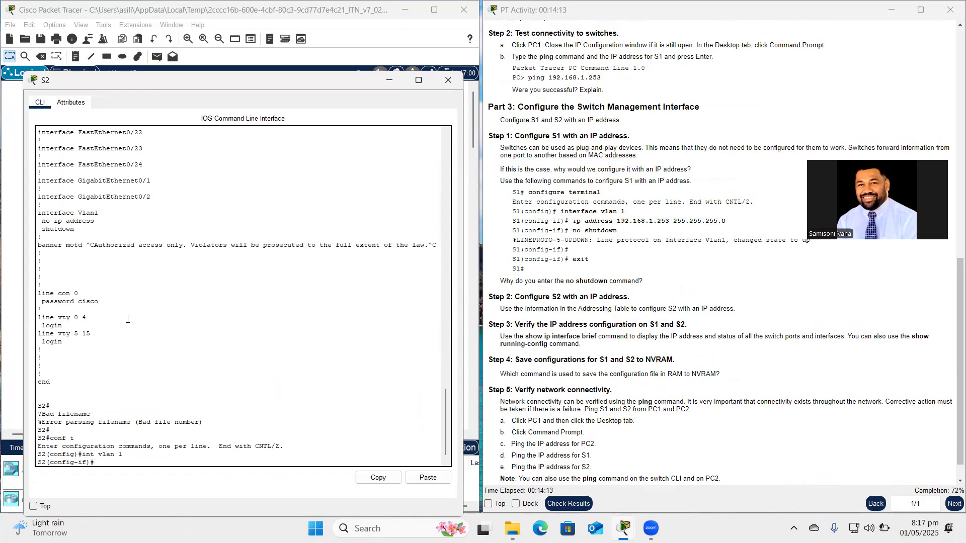
Assign 192.168.1.254 255.255.255.0 to S2's VLAN 1 and enable it with no shut.
text(ip address 1)
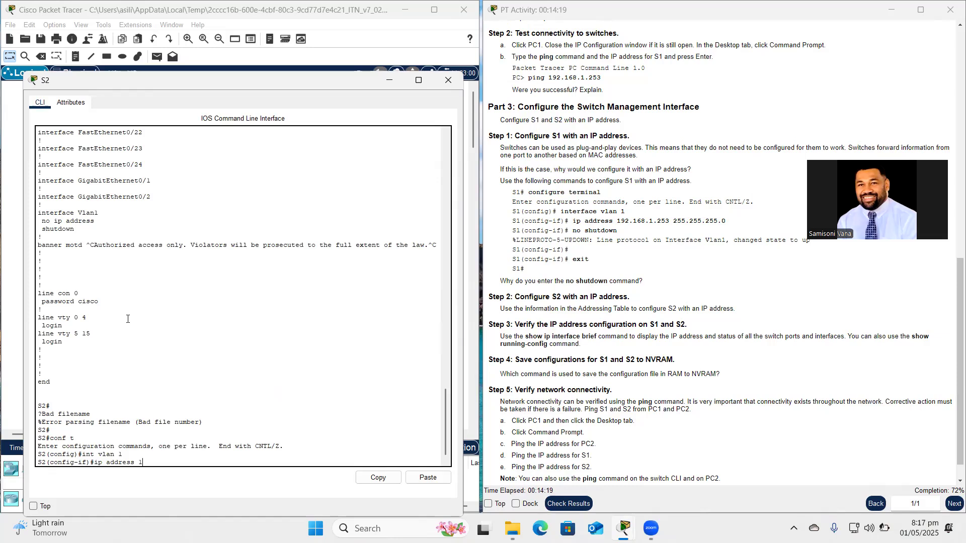
text(92.168.1.)
scroll(581, 254, up, 20)
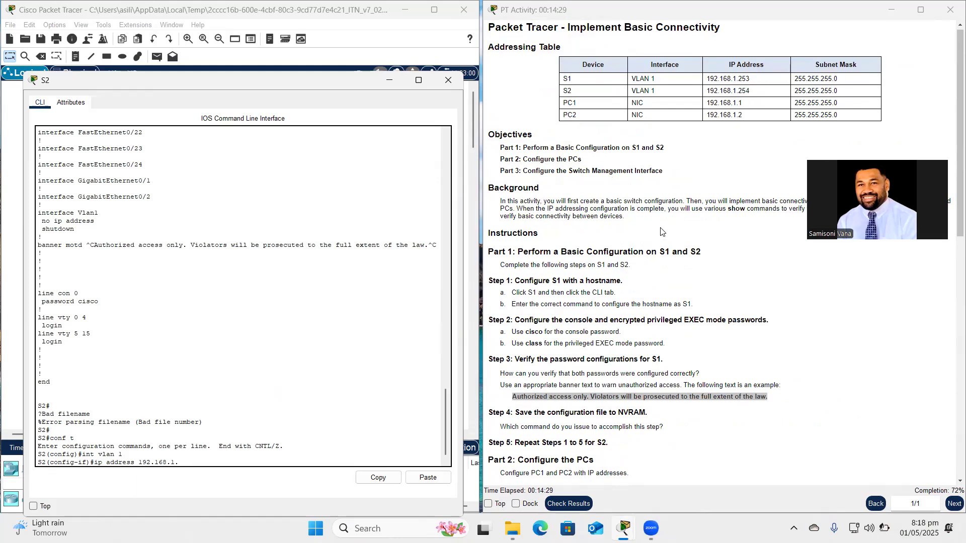
scroll(660, 231, down, 20)
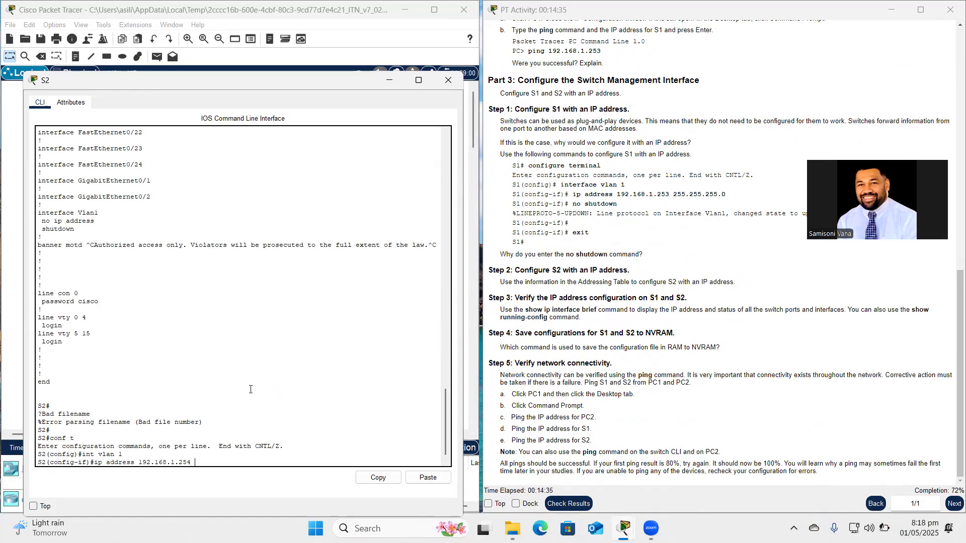
text(255.255.255.0)
key(Return)
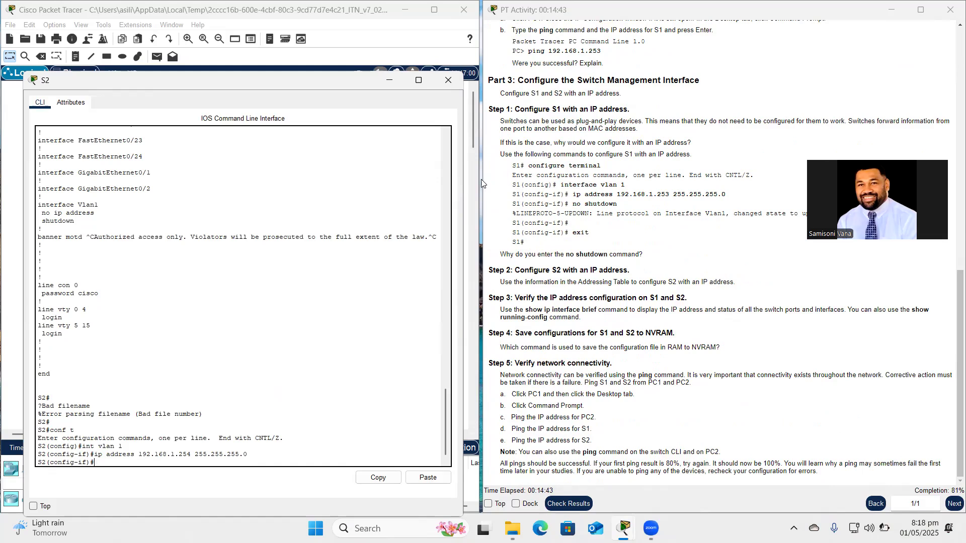
text(no shut)
key(Return)
key(Return)
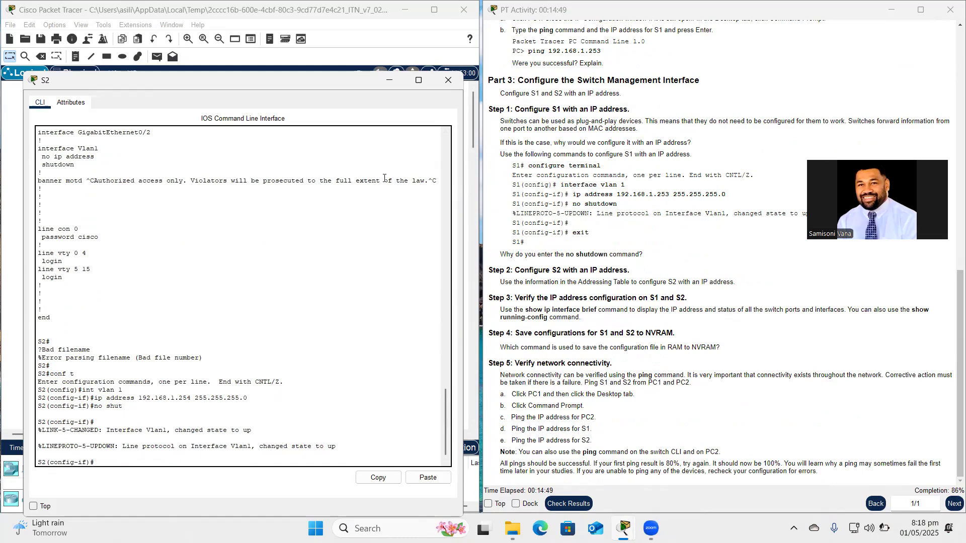
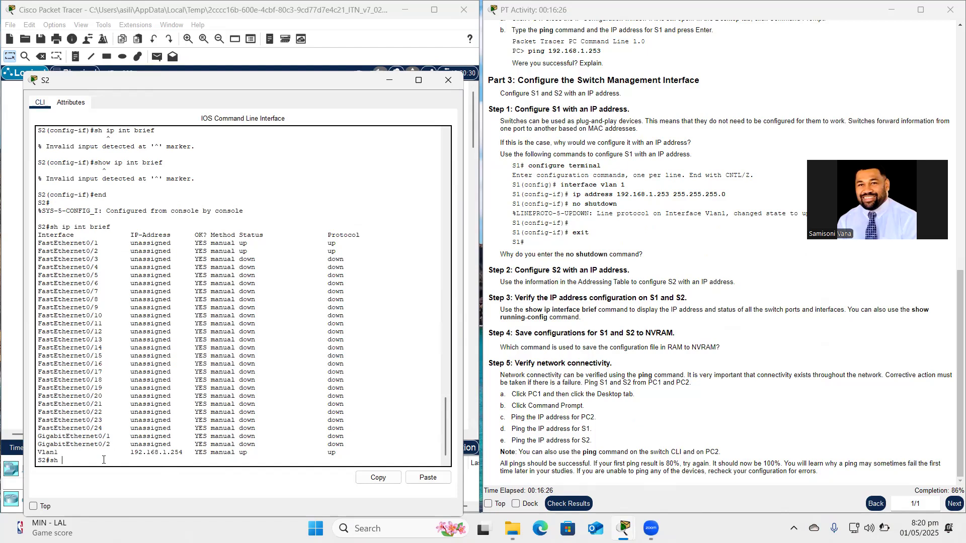
Page through S2's running-config to confirm Vlan1 is 192.168.1.254 255.255.255.0, then close S2.
text(n)
key(Return)
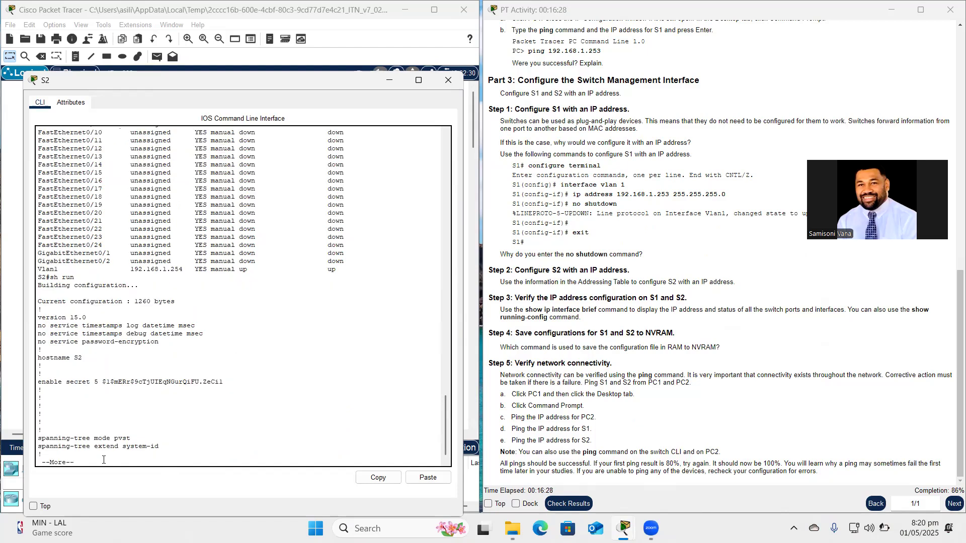
key(space)
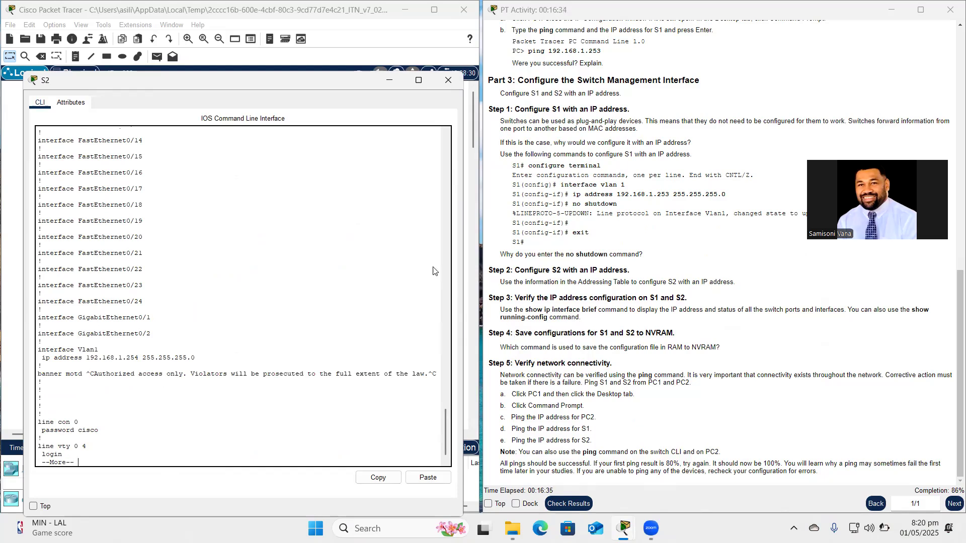
scroll(137, 378, down, 1)
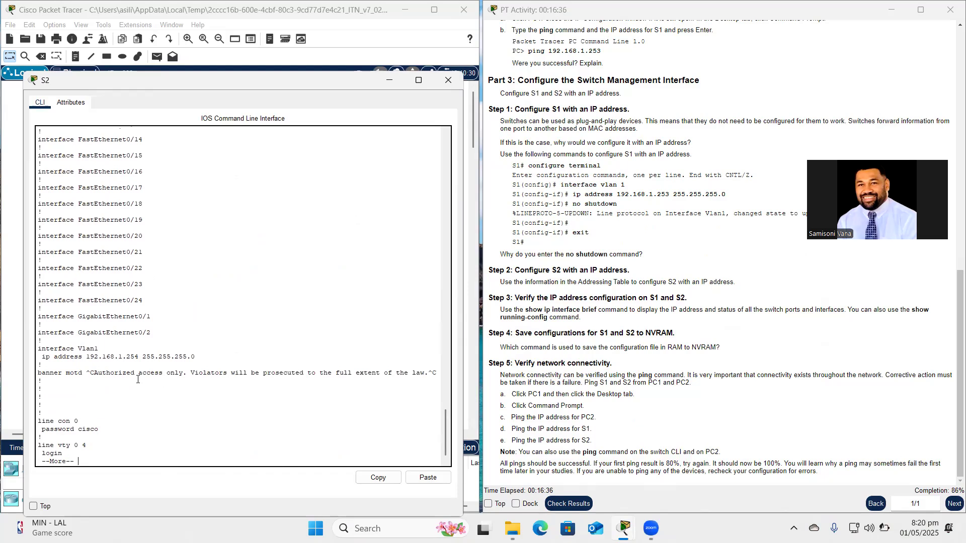
key(space)
scroll(138, 379, down, 1)
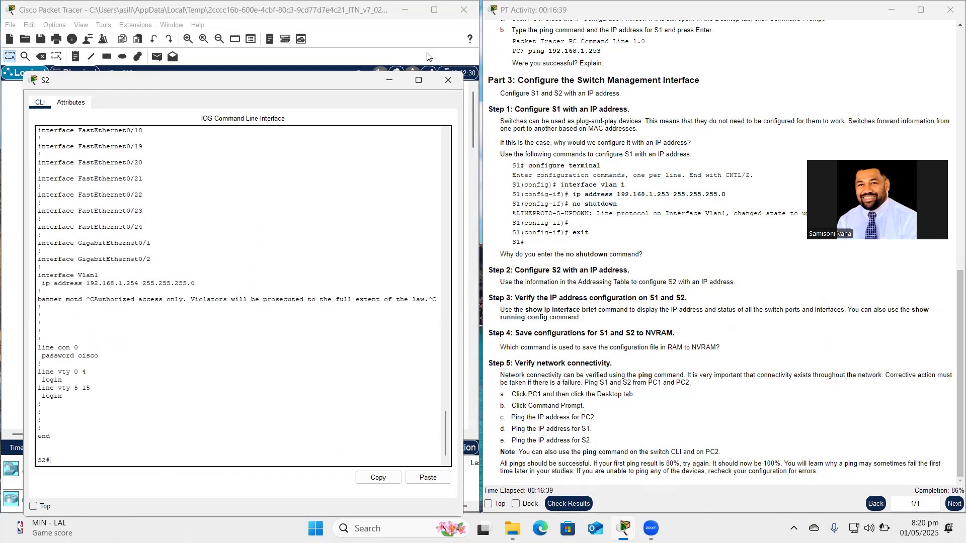
click(446, 80)
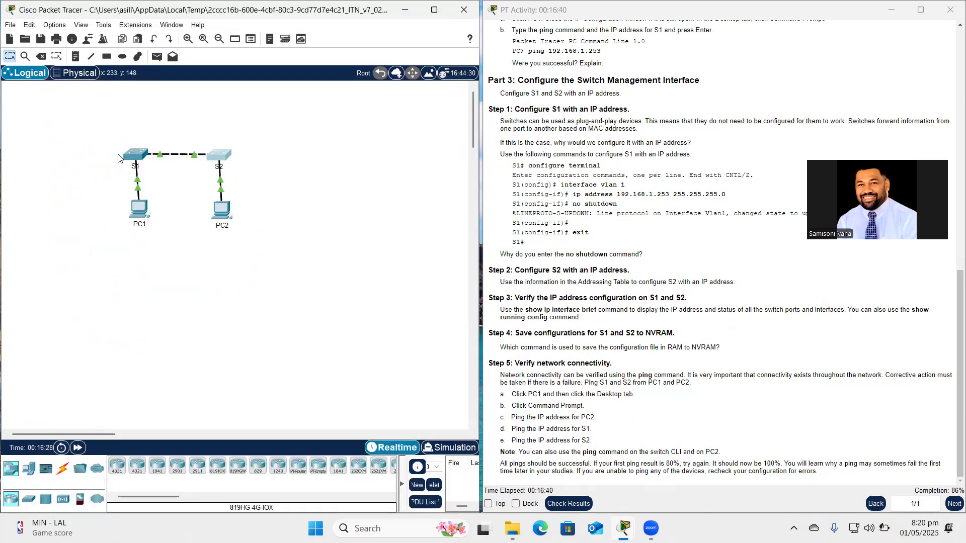
On S1, exit config mode and run 'sh ip int brief' to confirm Vlan1 is up at 192.168.1.253.
click(135, 159)
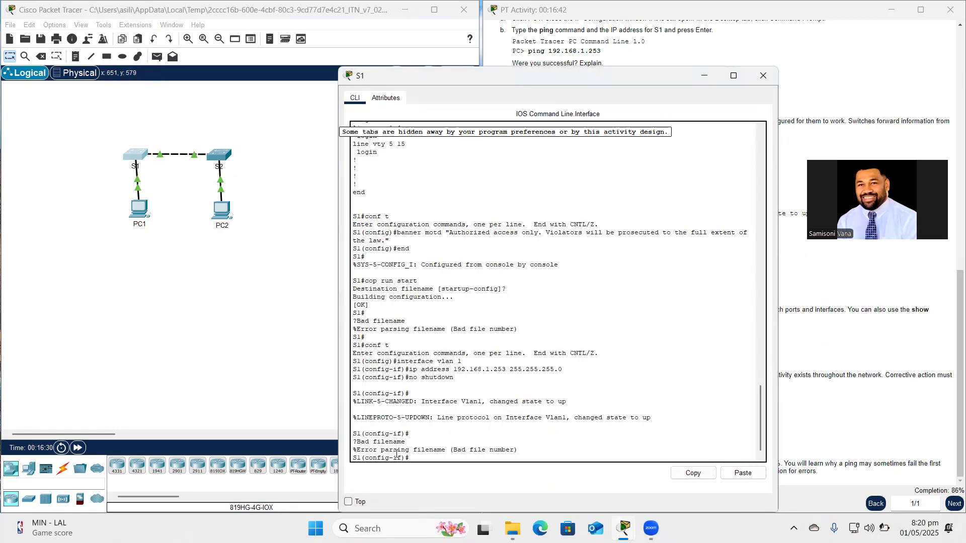
text(en)
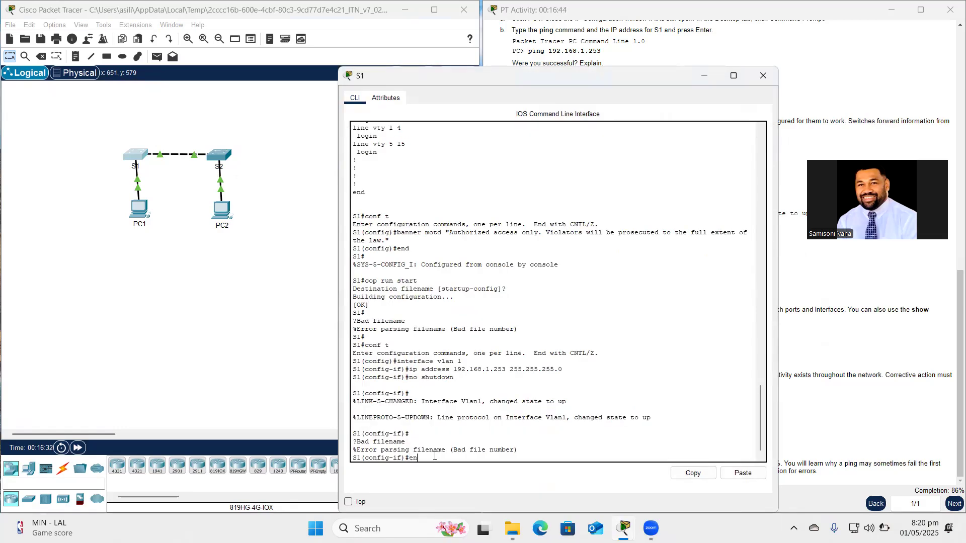
text(d)
key(Return)
key(Return)
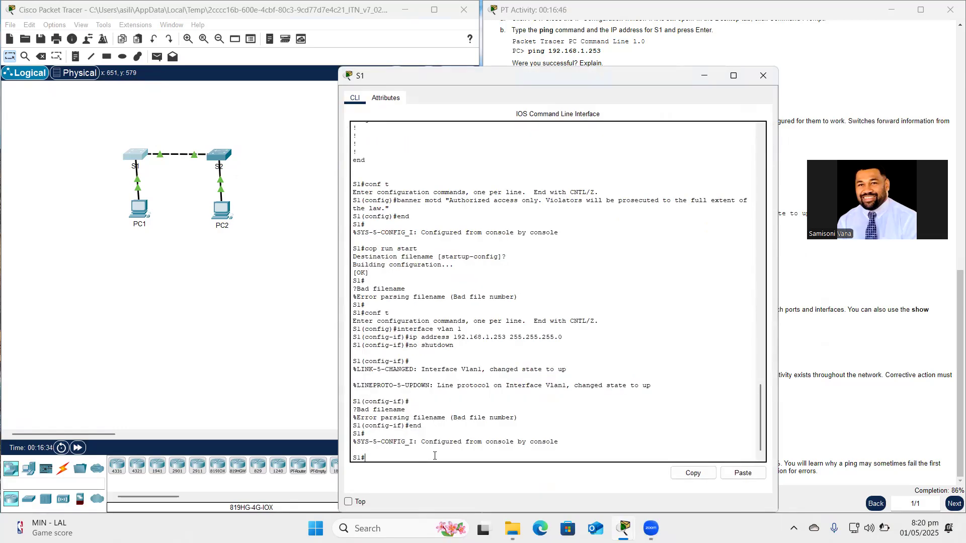
text(sh ip int brief)
key(Return)
key(space)
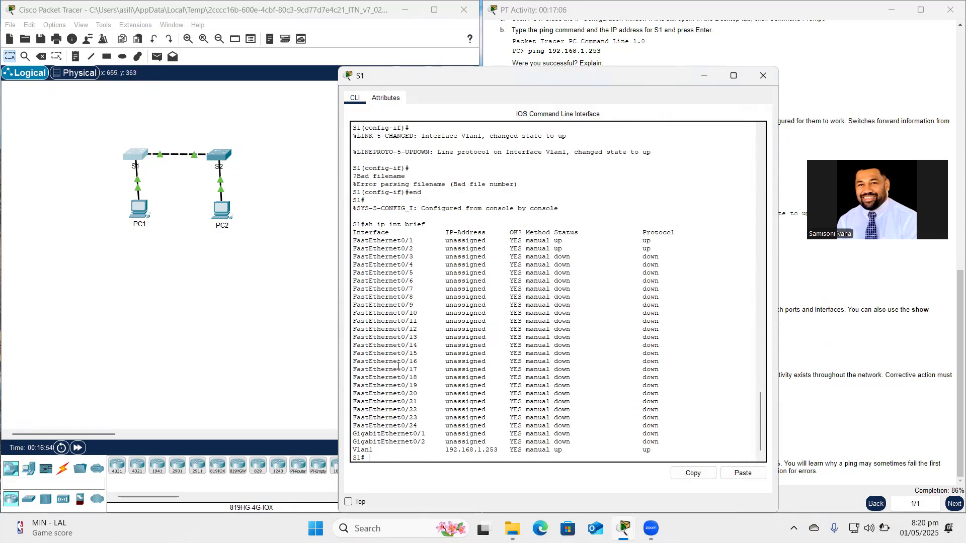
click(774, 74)
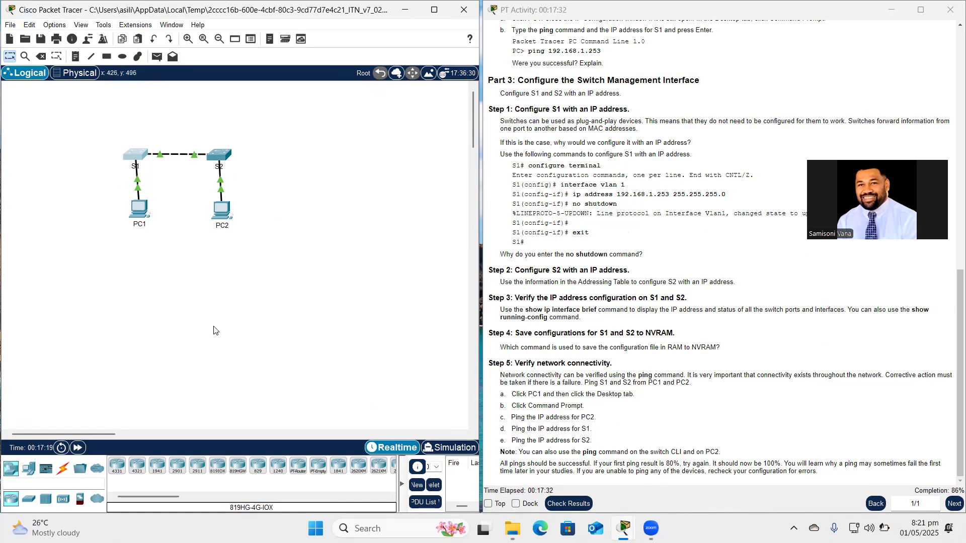
Bring up PC1's Desktop Command Prompt.
click(141, 202)
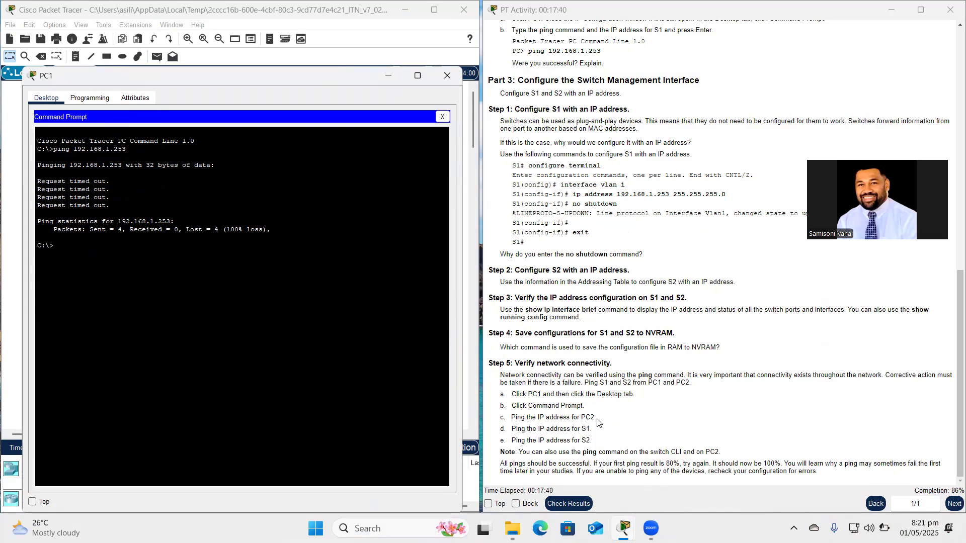
Edit the recalled ping to target 192.168.1.2, getting four replies from PC2, and move the window aside.
key(Up)
key(BackSpace)
scroll(698, 154, up, 15)
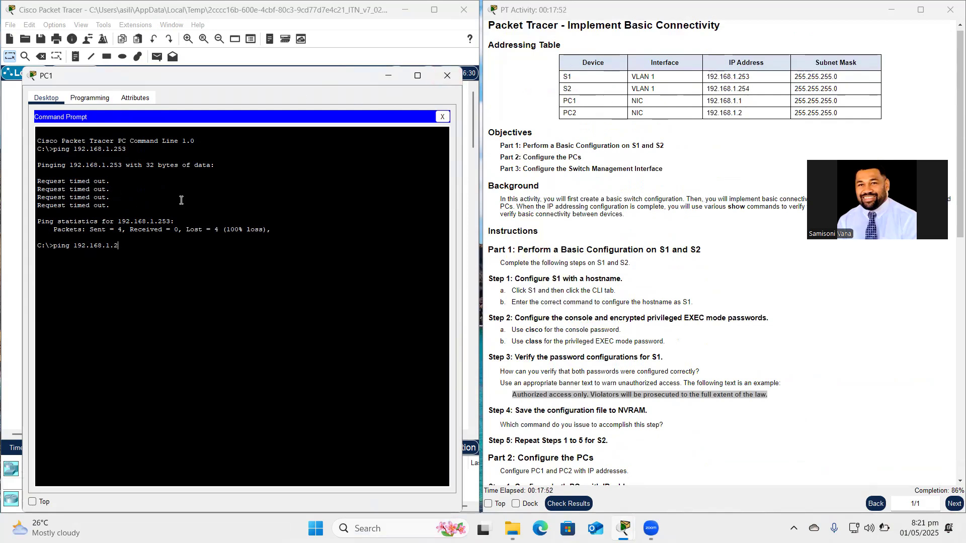
key(Return)
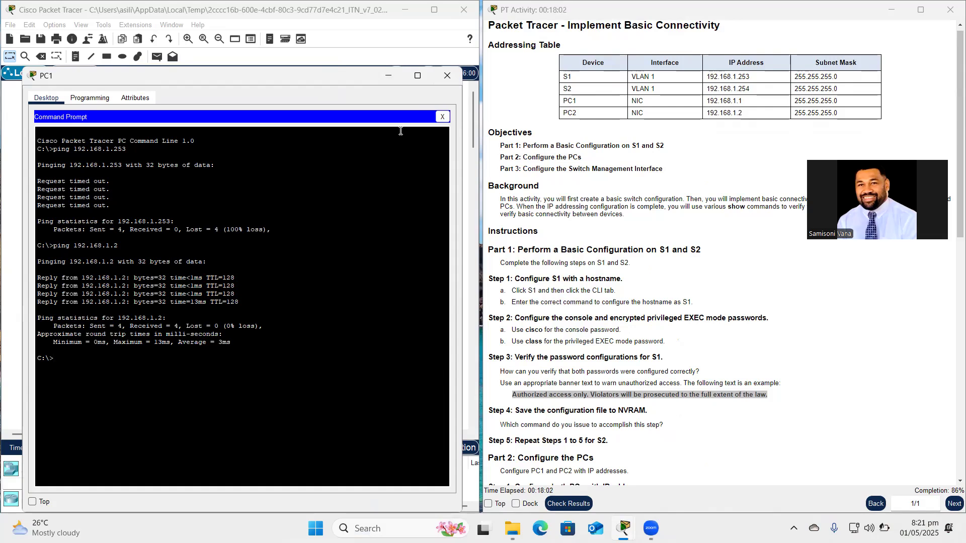
drag(335, 75, 634, 124)
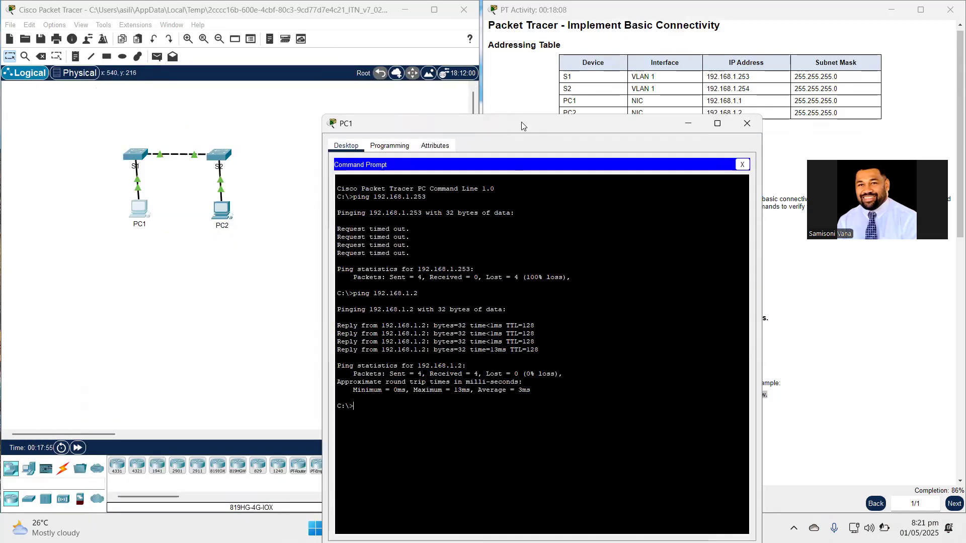
drag(522, 125, 204, 87)
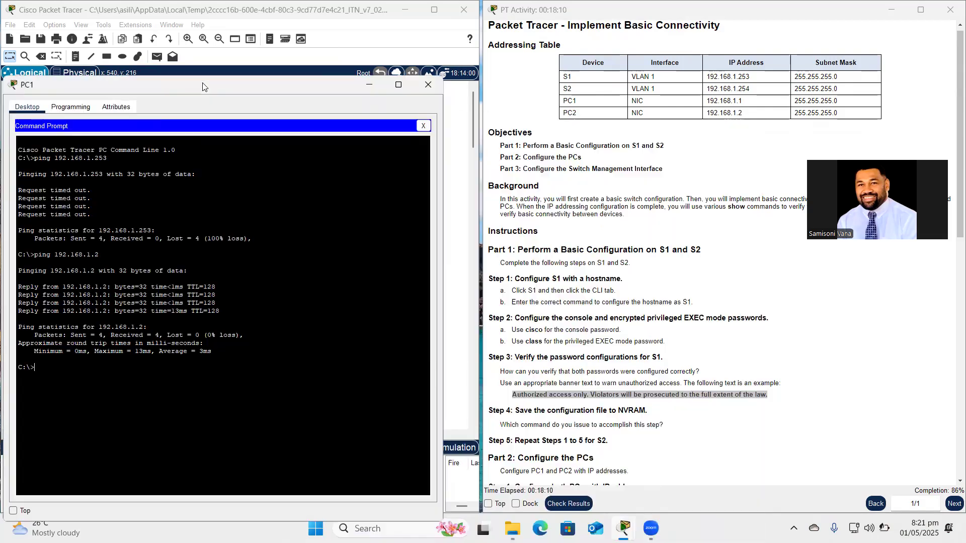
scroll(633, 310, down, 3)
scroll(633, 310, down, 10)
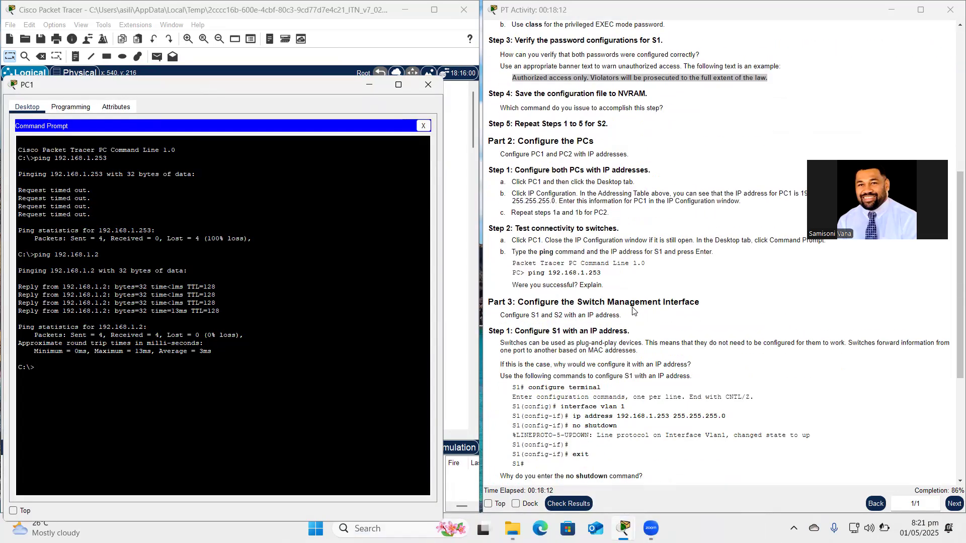
scroll(632, 311, up, 1)
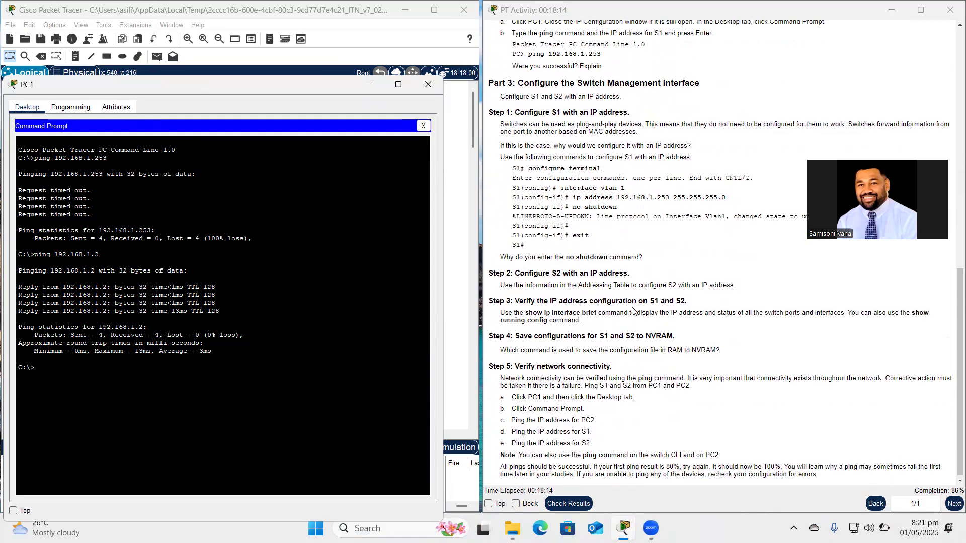
scroll(664, 266, down, 1)
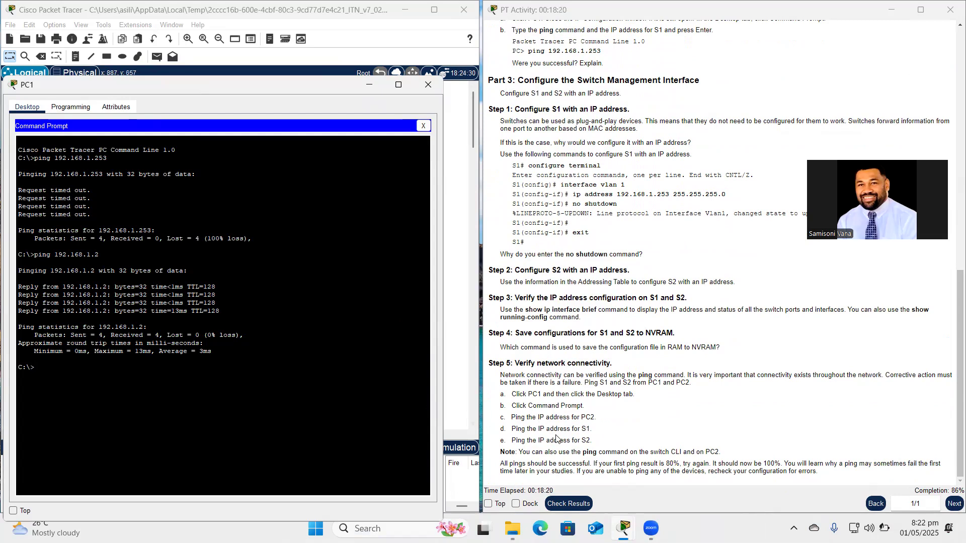
Ping S1 at 192.168.1.253 from PC1's prompt.
click(77, 376)
key(Up)
text(53)
scroll(656, 232, up, 15)
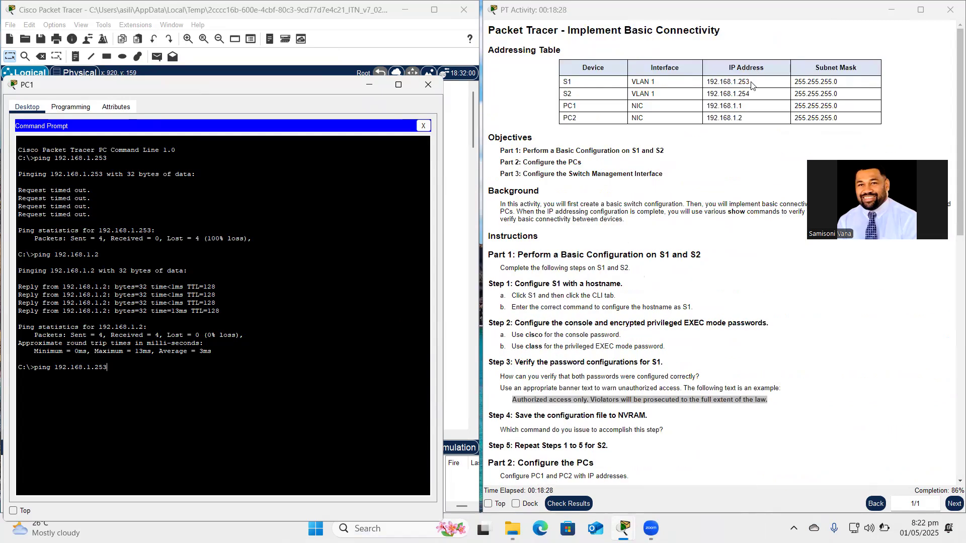
key(Return)
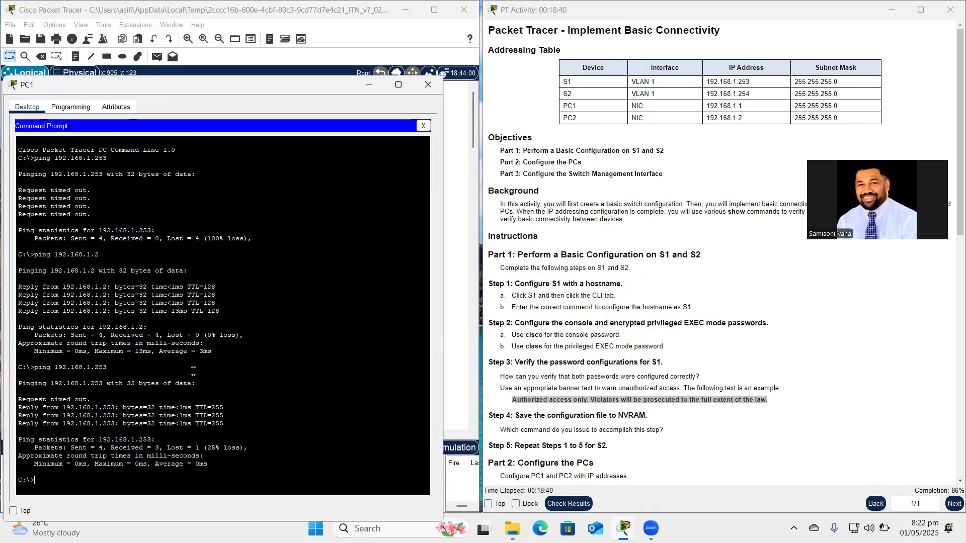
Repeat the ping to S1, now getting four replies with 0% loss.
key(Up)
key(Return)
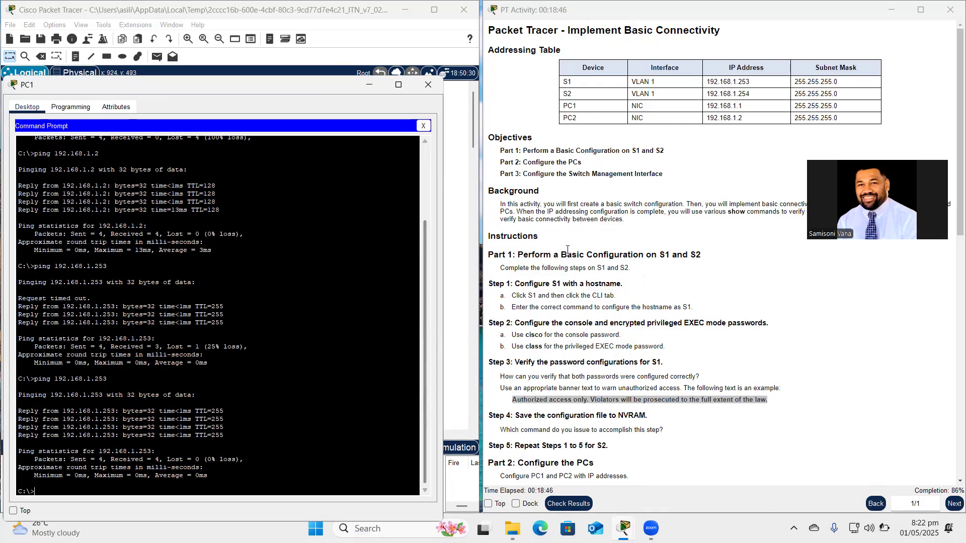
scroll(551, 433, down, 10)
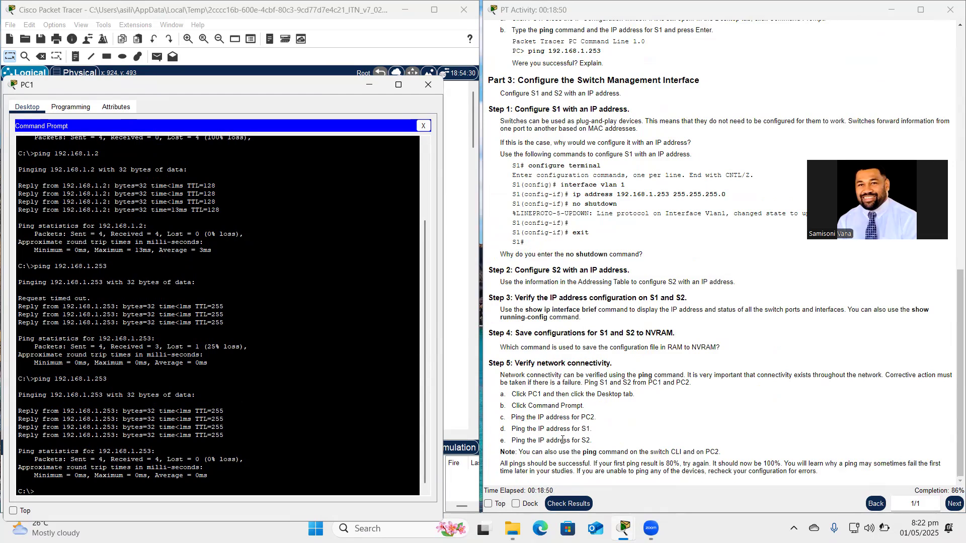
scroll(595, 414, up, 15)
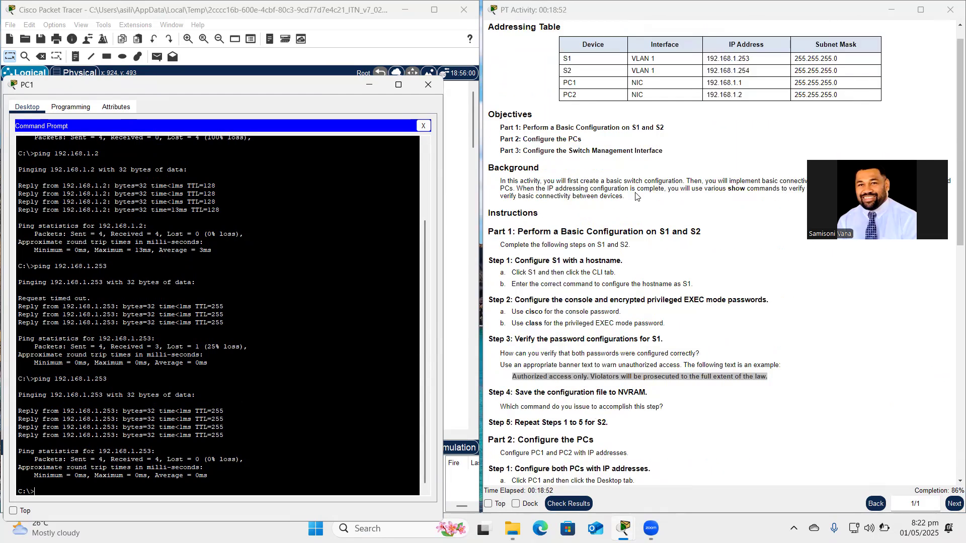
scroll(671, 367, down, 10)
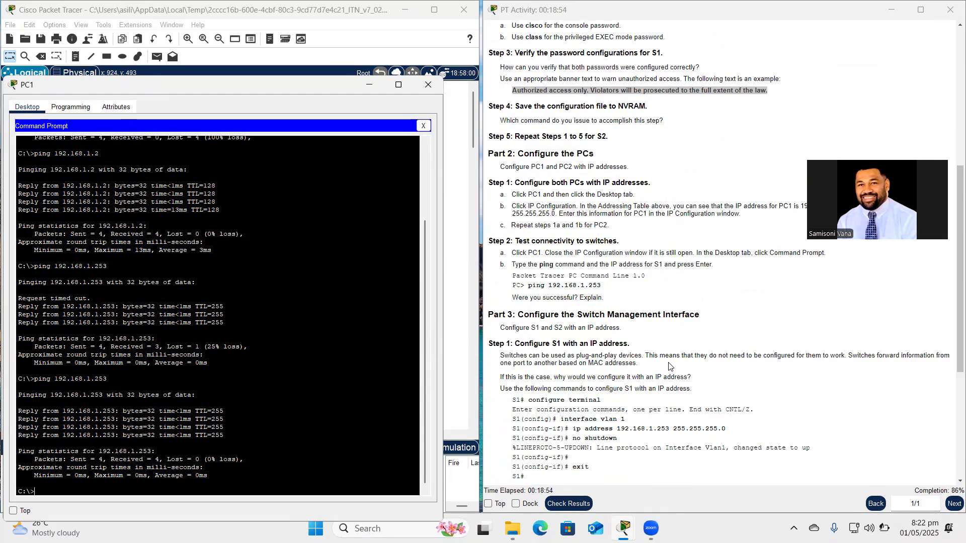
Ping S2 at 192.168.1.254 from PC1 twice, receiving replies both times.
key(Up)
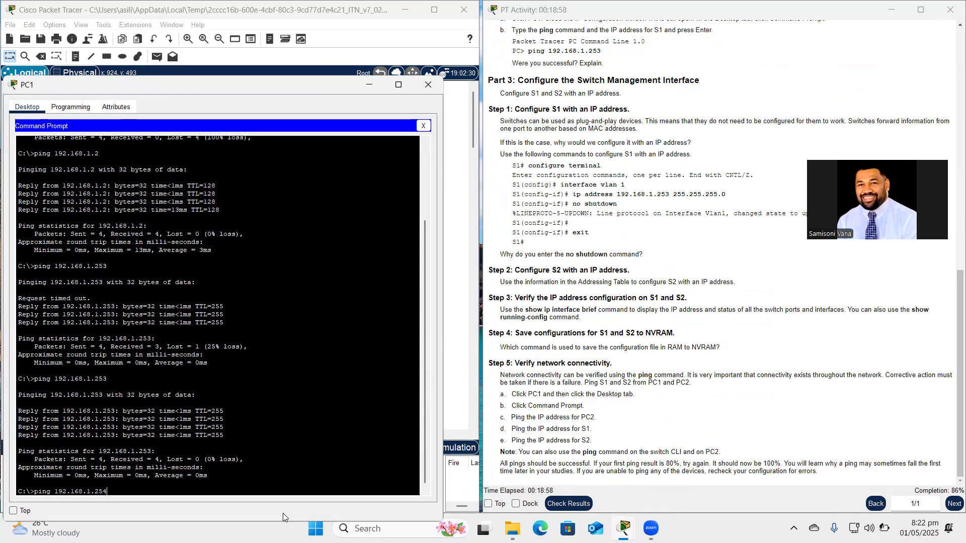
key(Return)
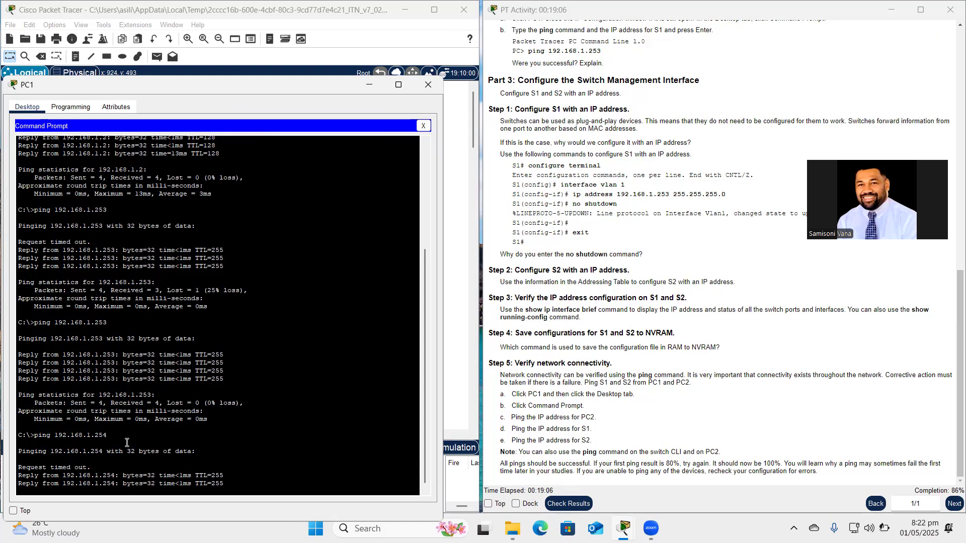
key(Up)
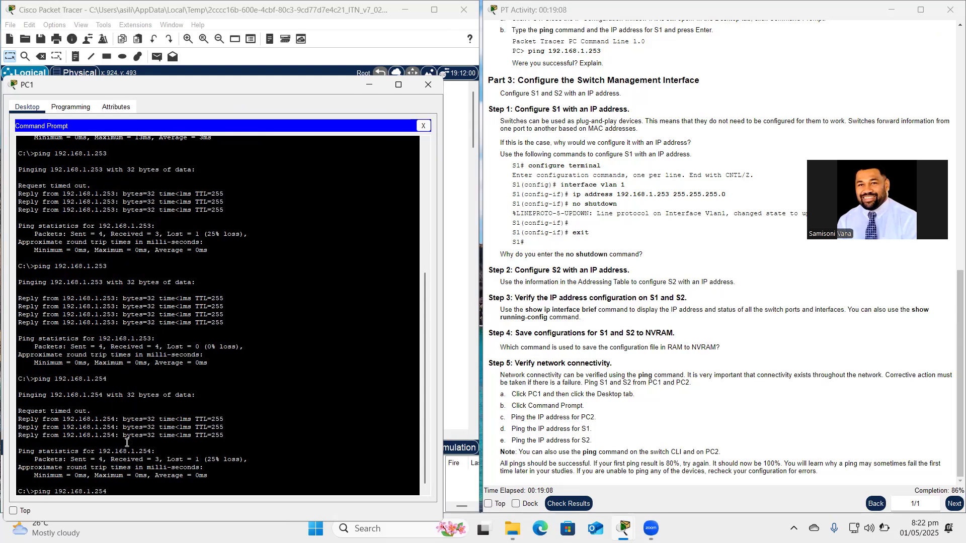
key(Return)
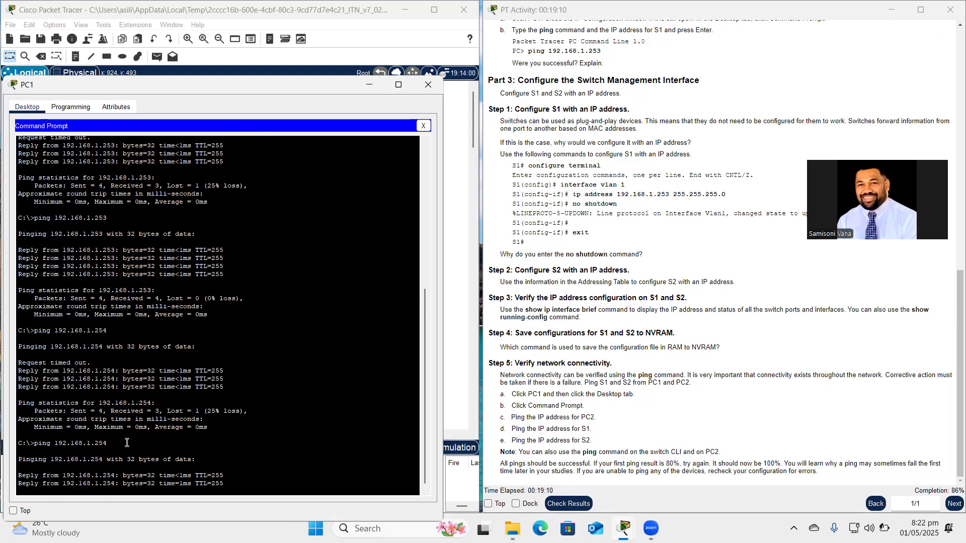